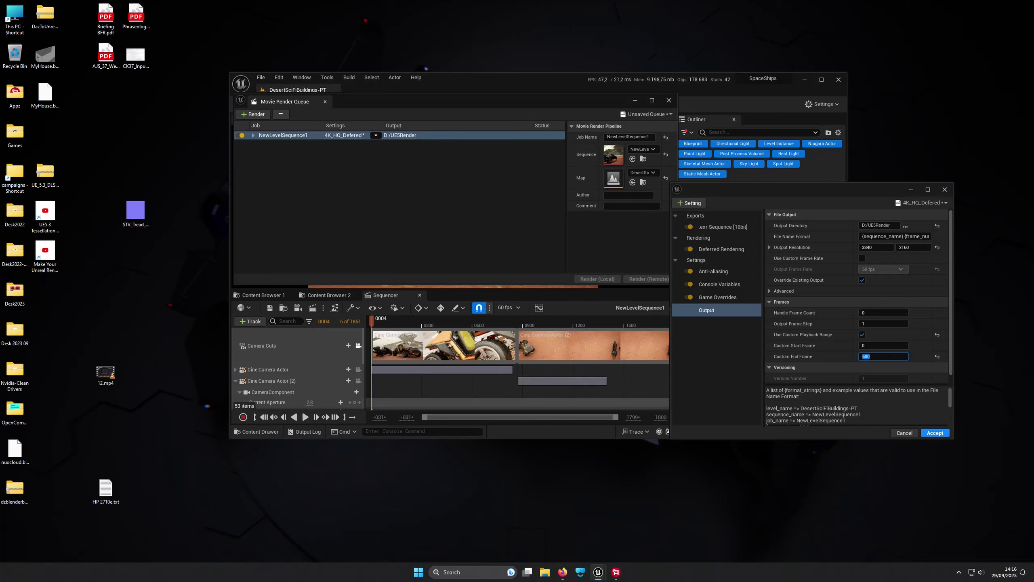
Step: Accept the 4K_HQ_Deferred preset's 3840×2160 output settings, with frames ending at 600
left_click(935, 433)
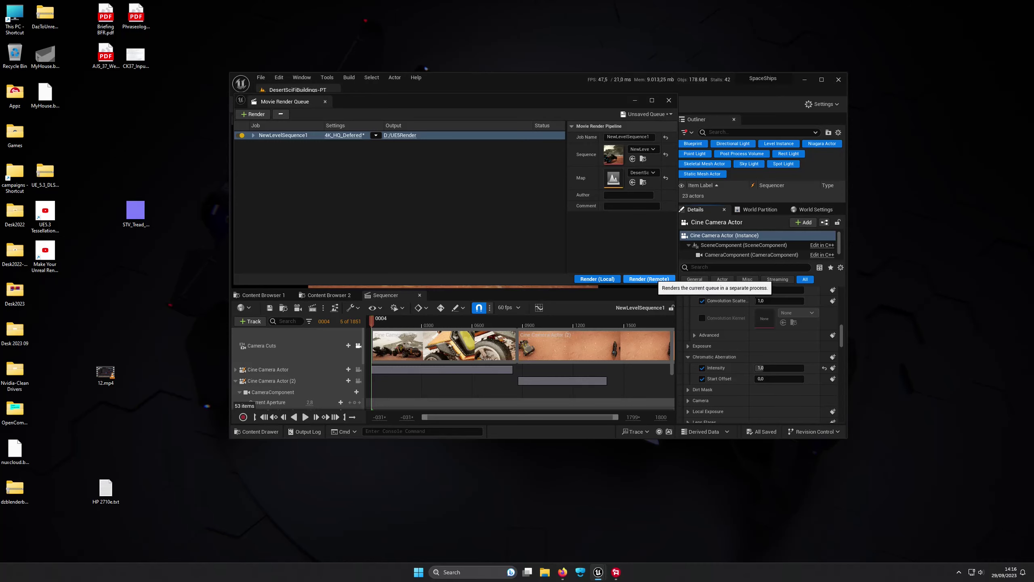
Step: Launch a remote render of NewLevelSequence1's 600 frames and bring its log console forward
left_click(649, 279)
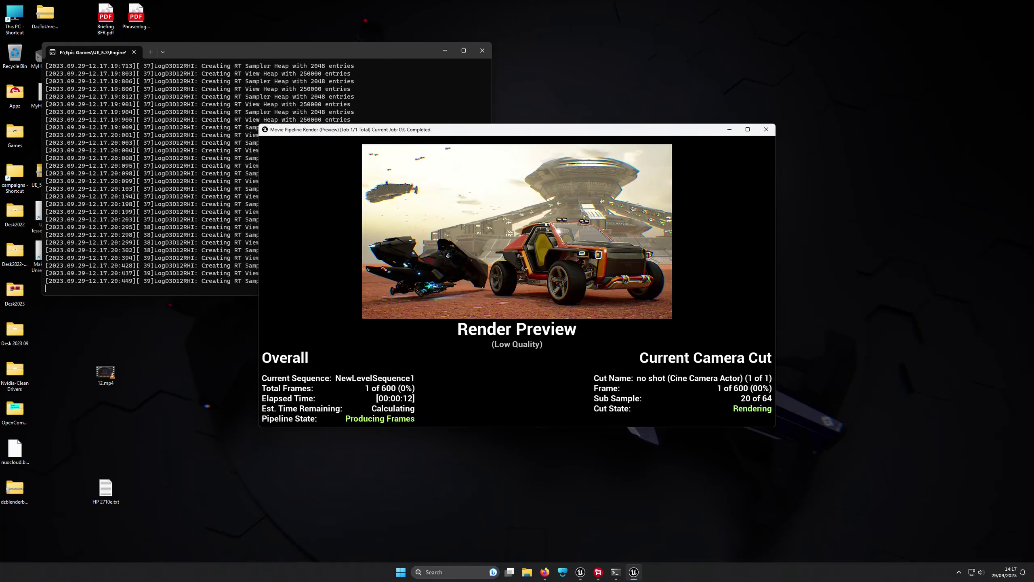
key("alt+Tab")
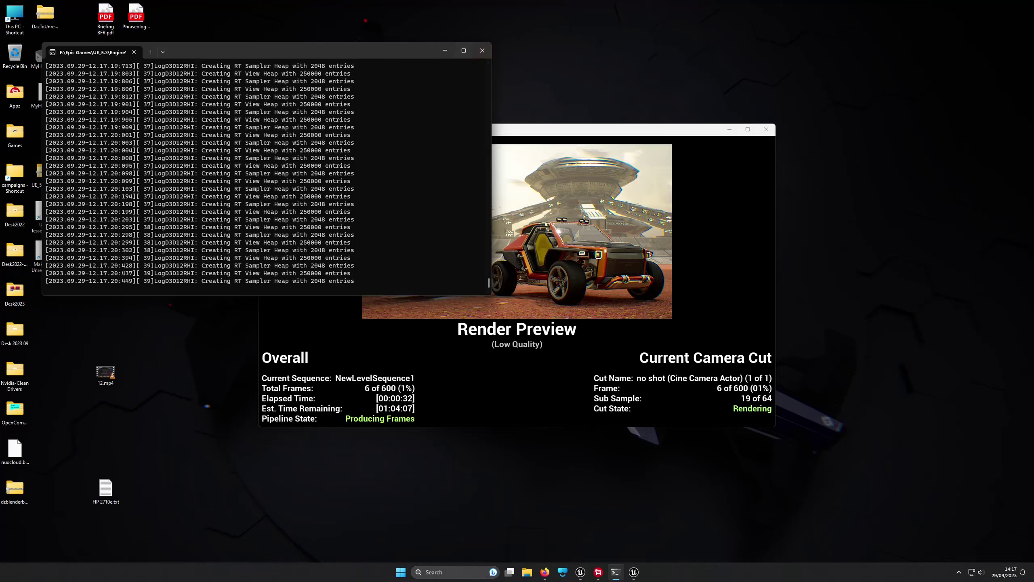
Step: Stop the running render and bring the Unreal editor back on screen
left_click(482, 50)
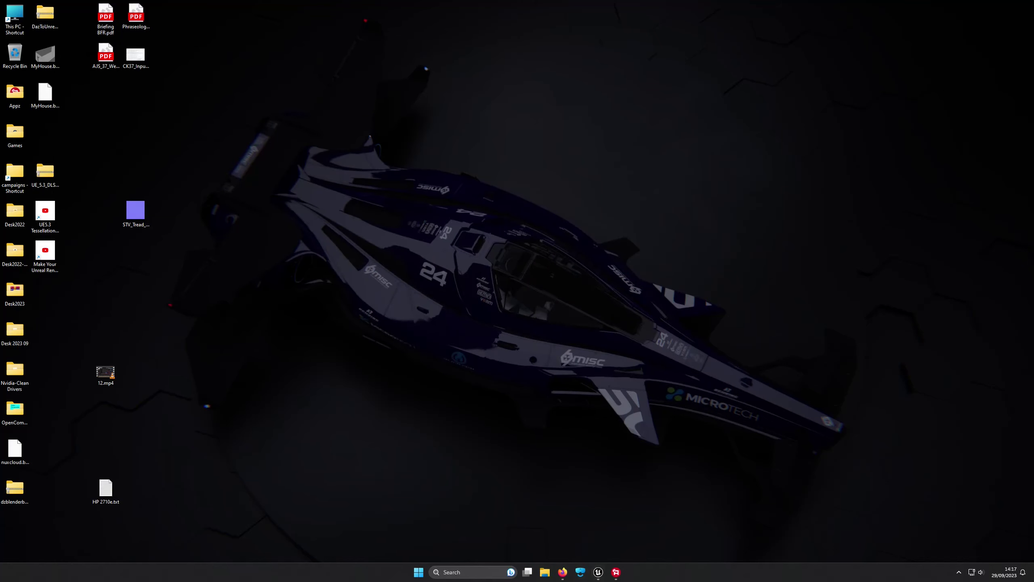
mouse_move(598, 572)
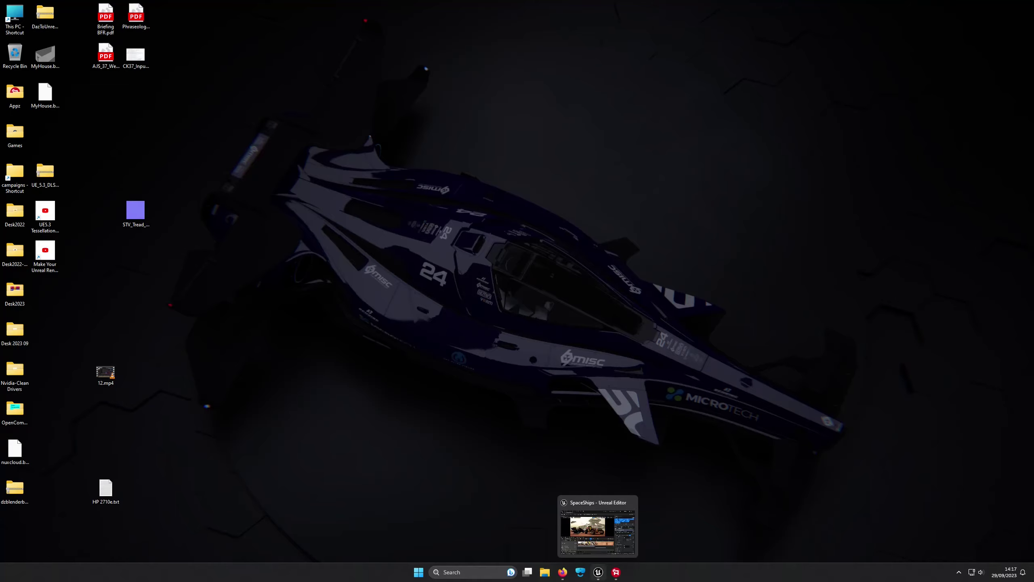
left_click(598, 572)
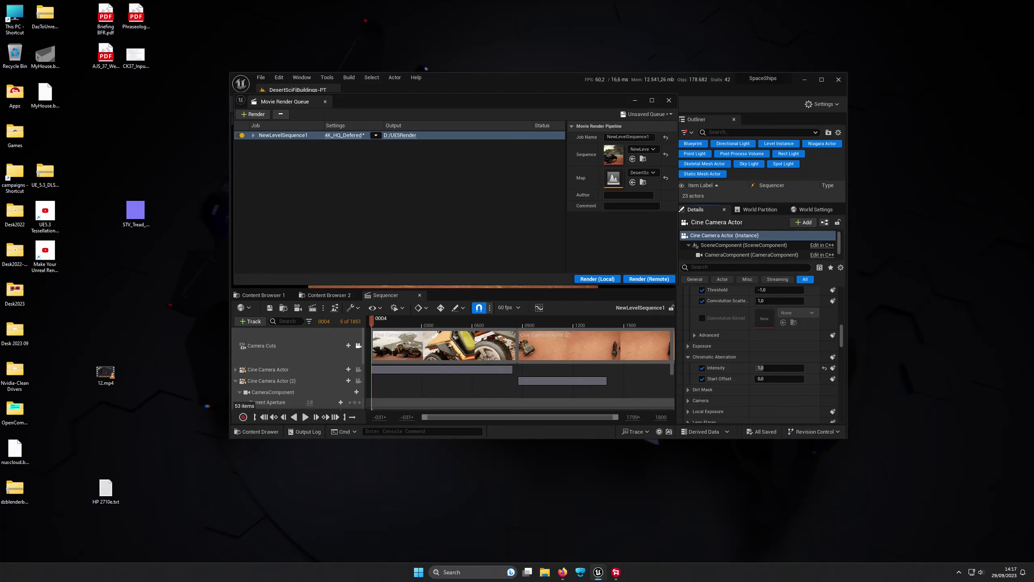
Step: Lower the 4K_HQ_Deferred preset's Temporal Sample Count from 64 to 8 and accept
left_click(343, 135)
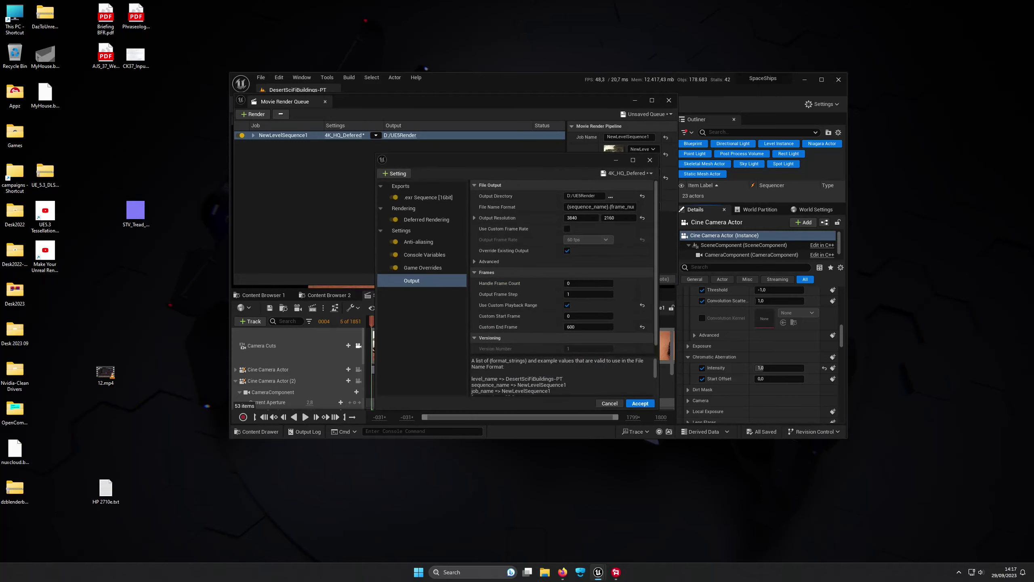
left_click(418, 241)
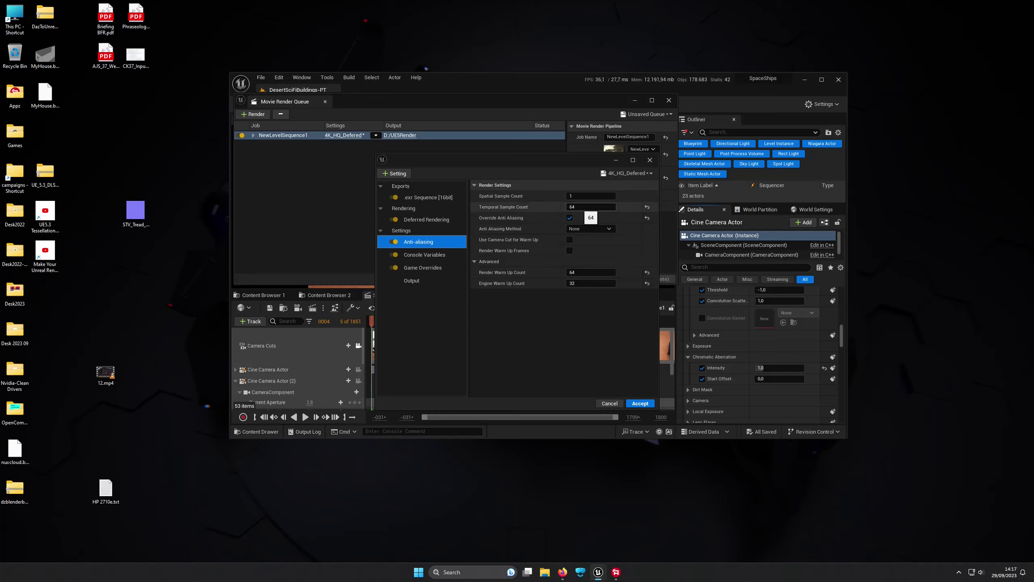
left_click(591, 207)
type("8")
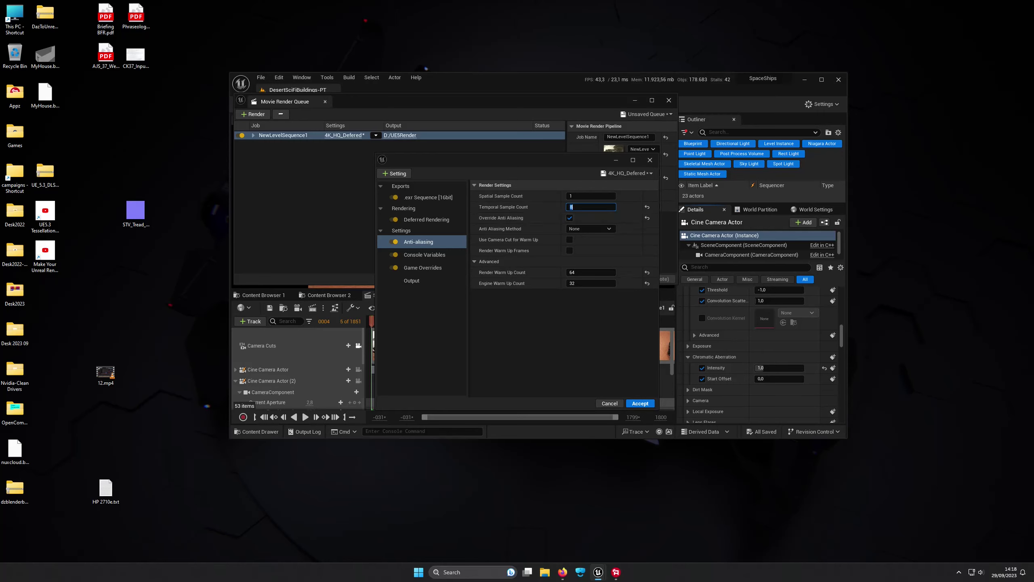
left_click(640, 402)
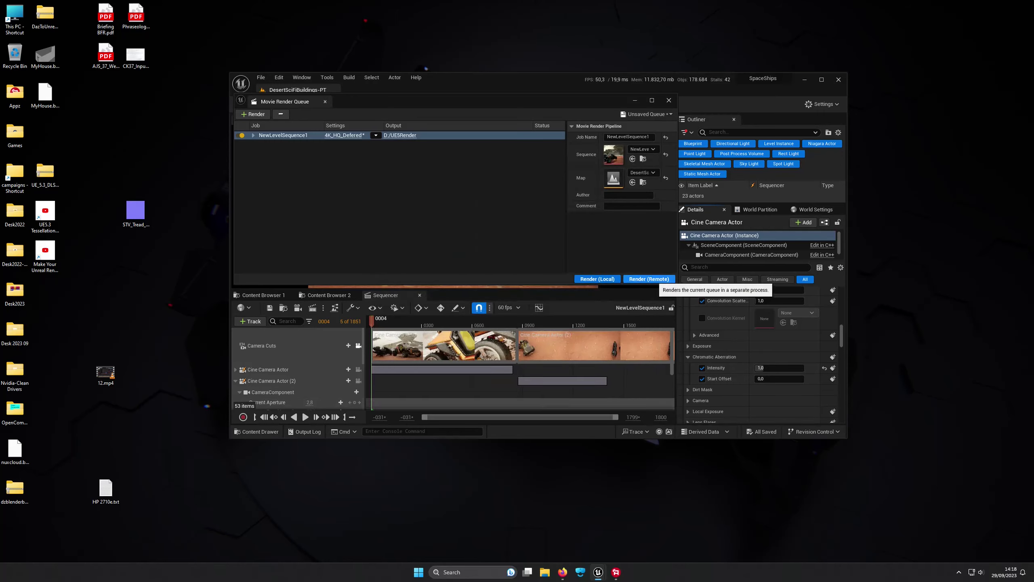
Step: Re-render remotely at 8 samples, with the log console and render preview side by side
left_click(650, 279)
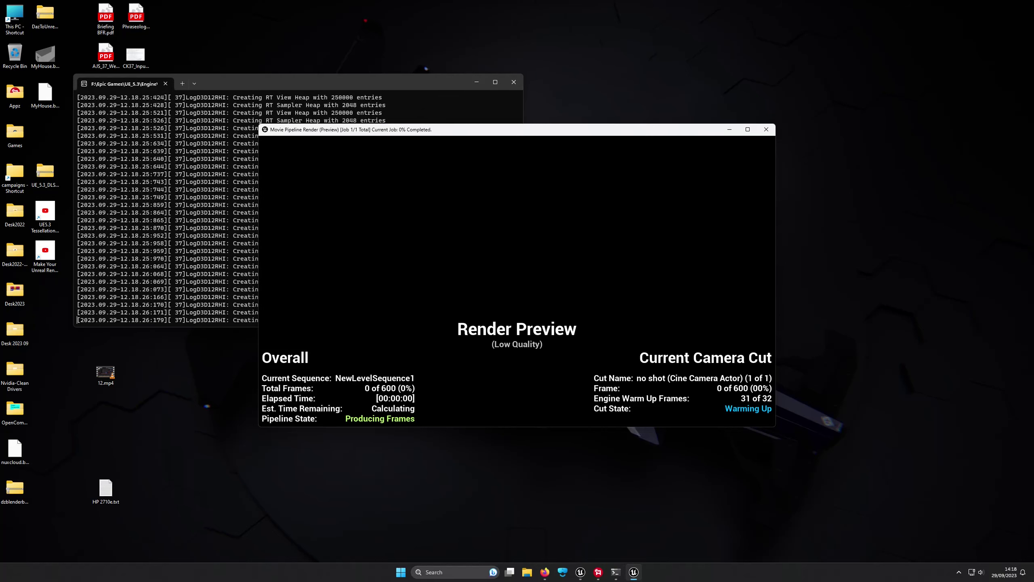
key("alt+Tab")
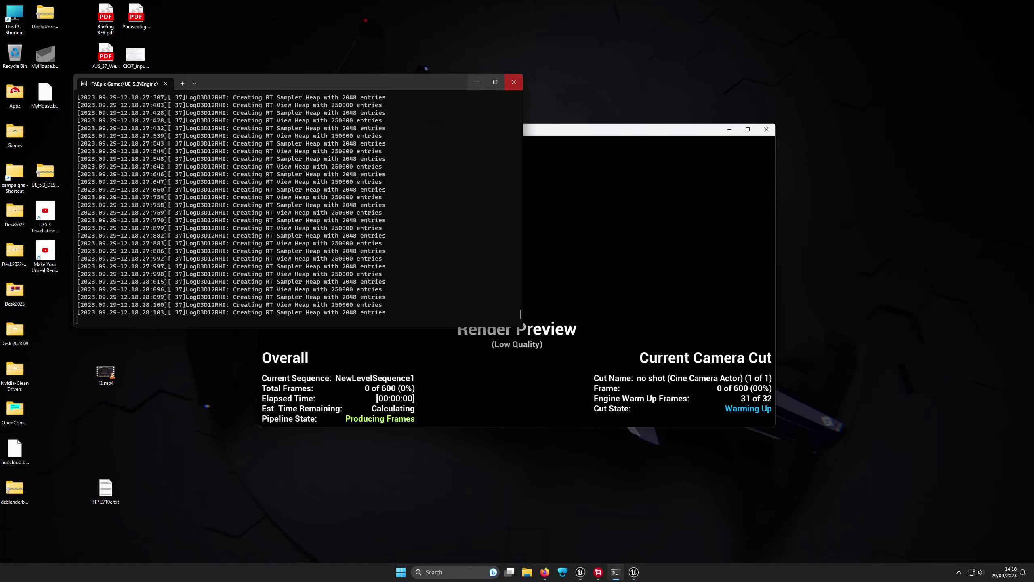
mouse_move(405, 83)
left_mouse_down()
mouse_move(371, 146)
mouse_move(339, 15)
left_mouse_up()
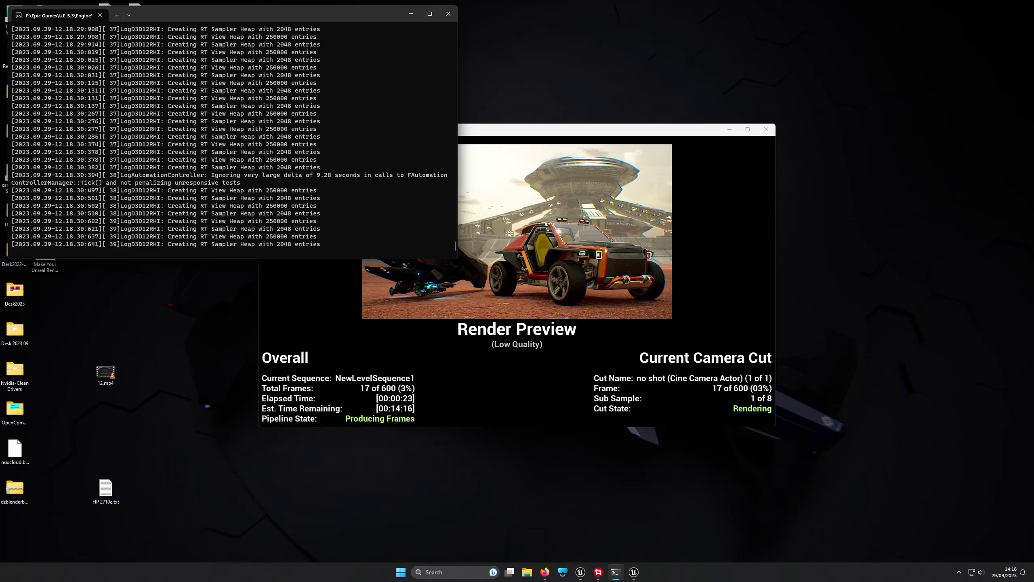
left_click_drag(571, 130, 752, 178)
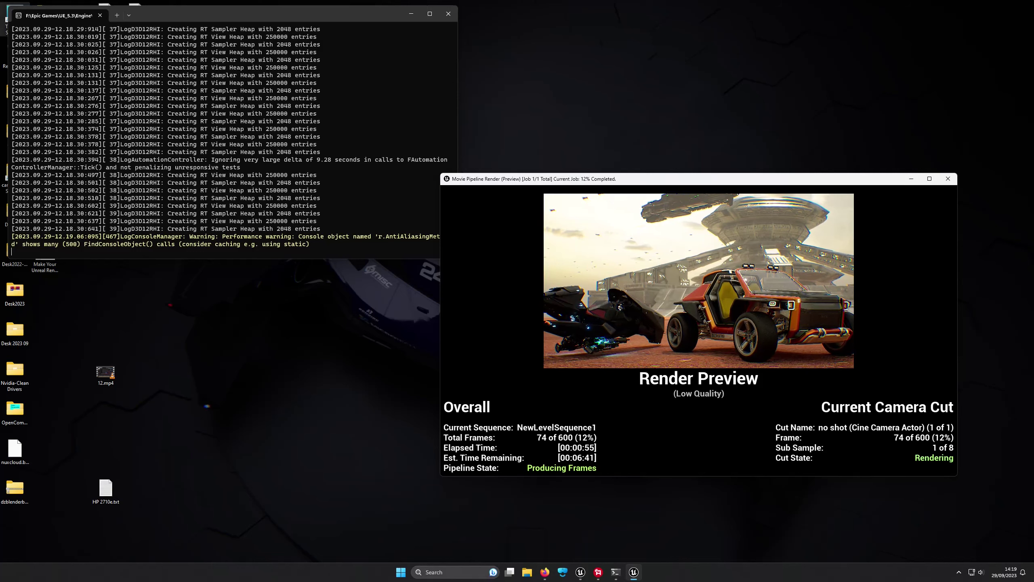
Step: Browse to D:\UE5Render and select frame NewLevelSequence1.0081.exr
key("super+e")
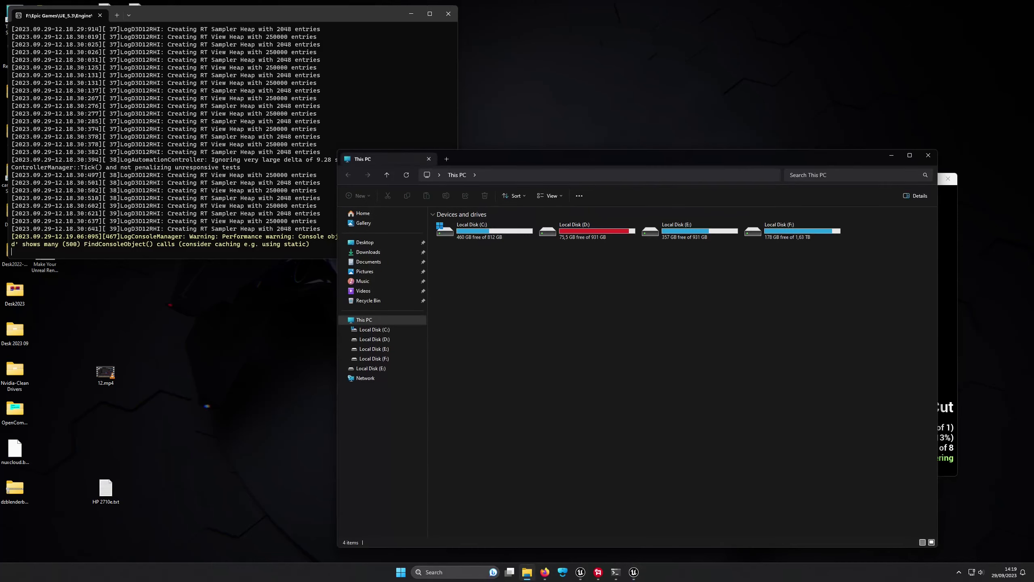
double_click(586, 230)
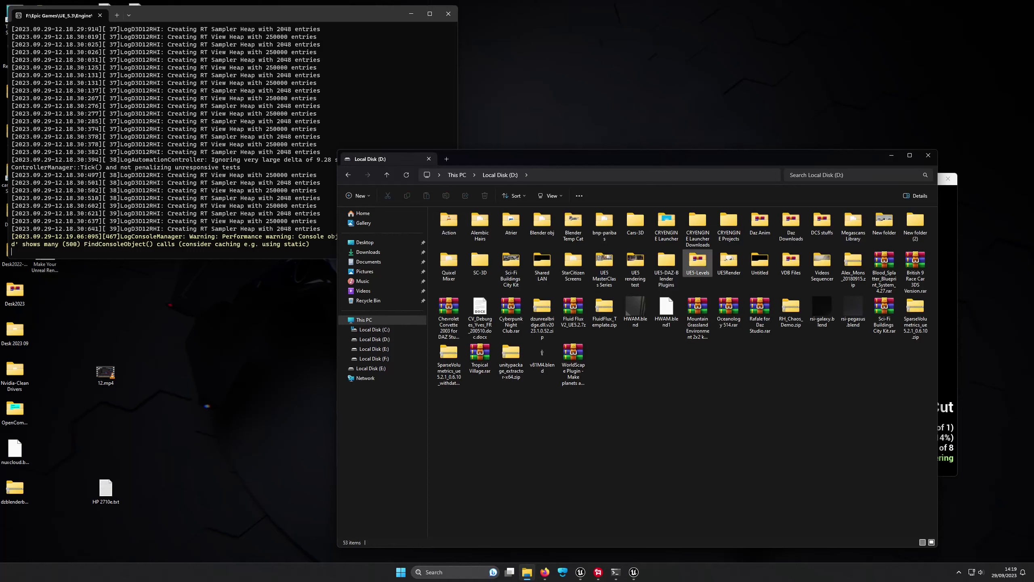
mouse_move(635, 273)
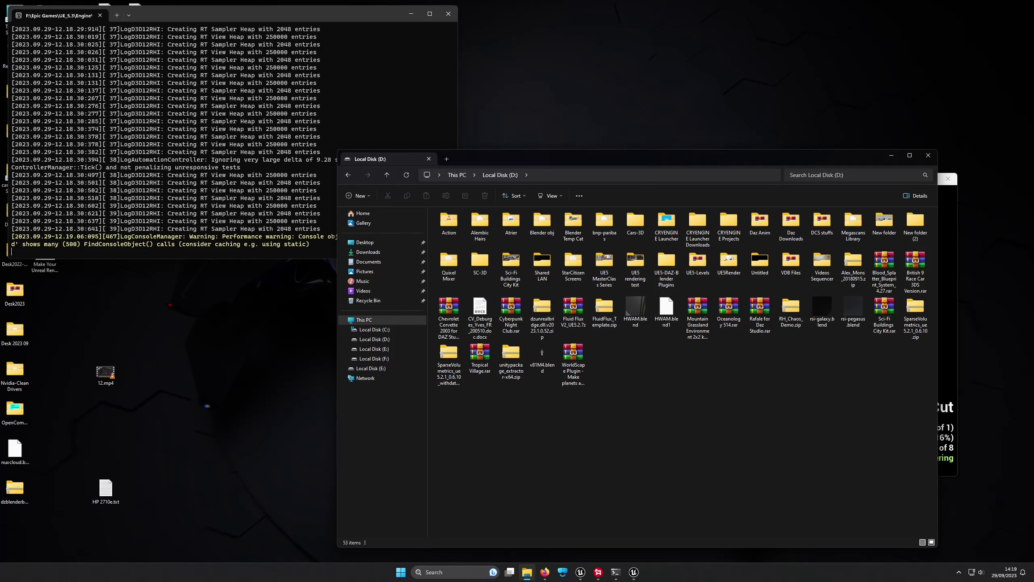
left_click(728, 262)
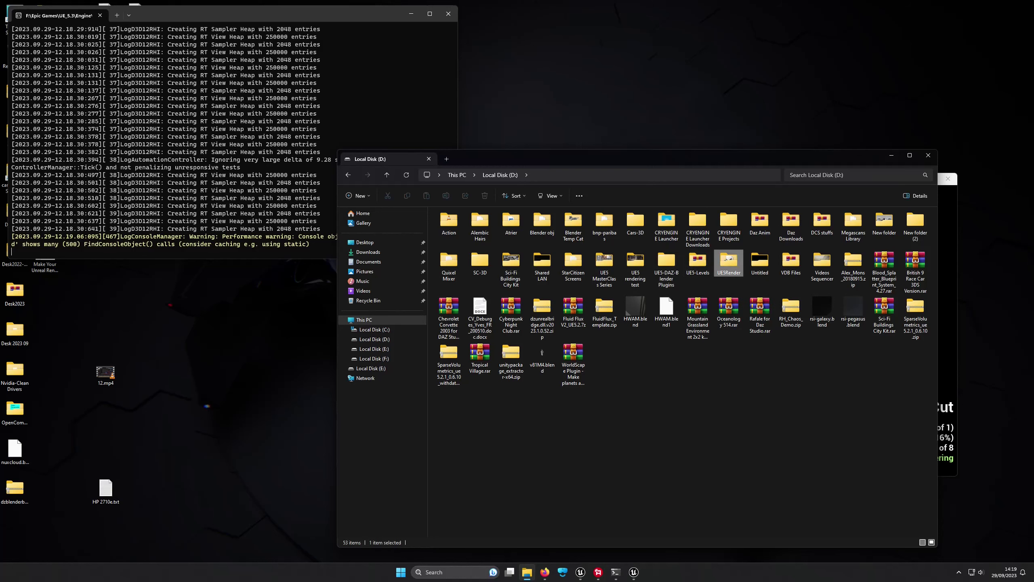
key("Return")
scroll(679, 342, "down", 3)
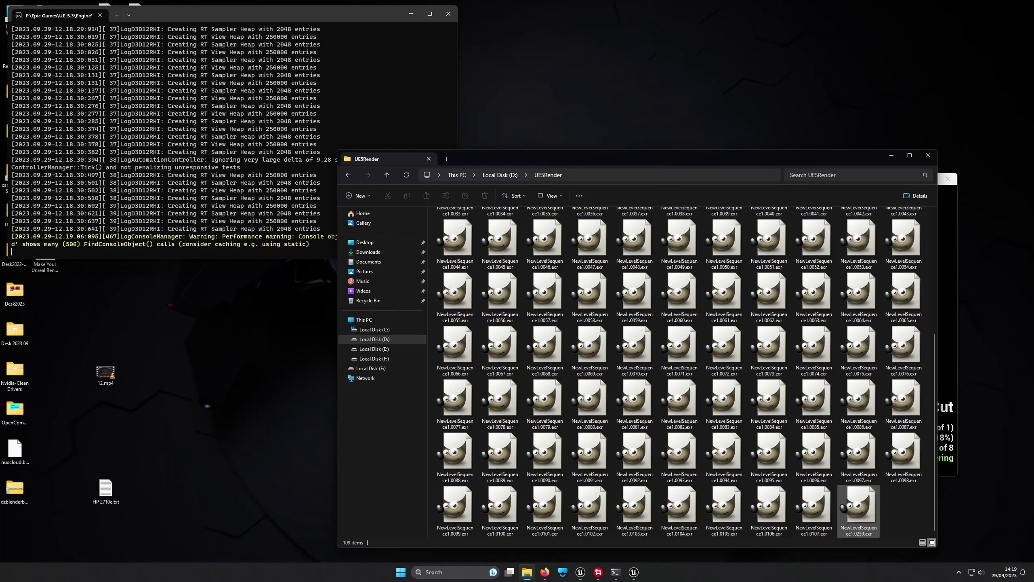
scroll(903, 505, "down", 1)
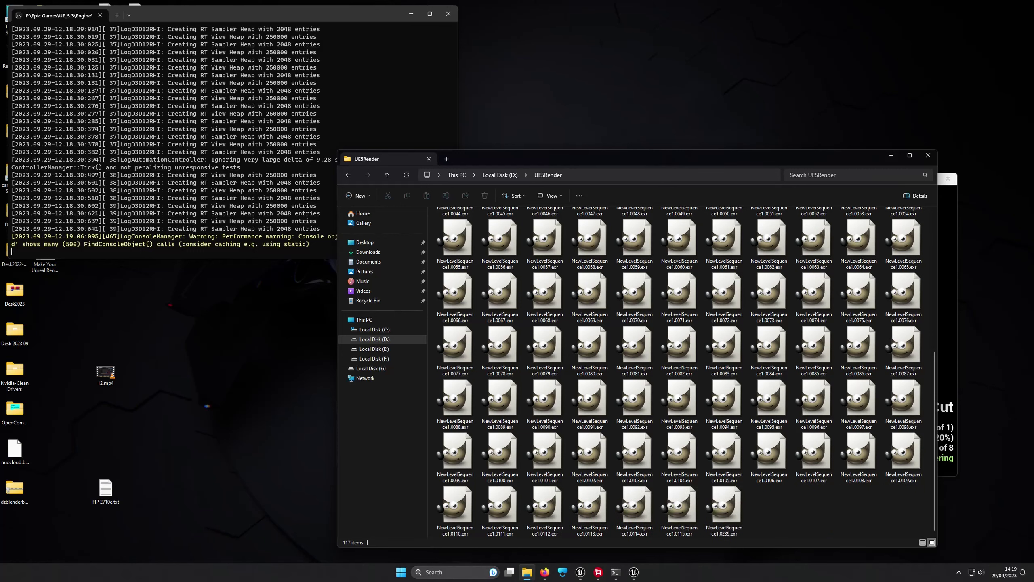
left_click(634, 346)
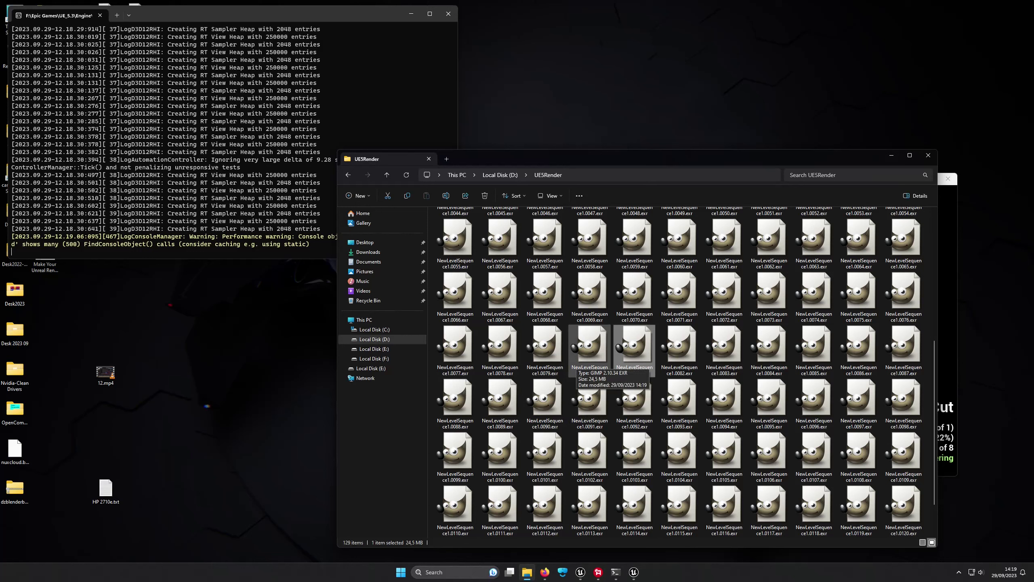
Step: Open frame 0081 in GIMP and view it at 100% zoom
double_click(589, 354)
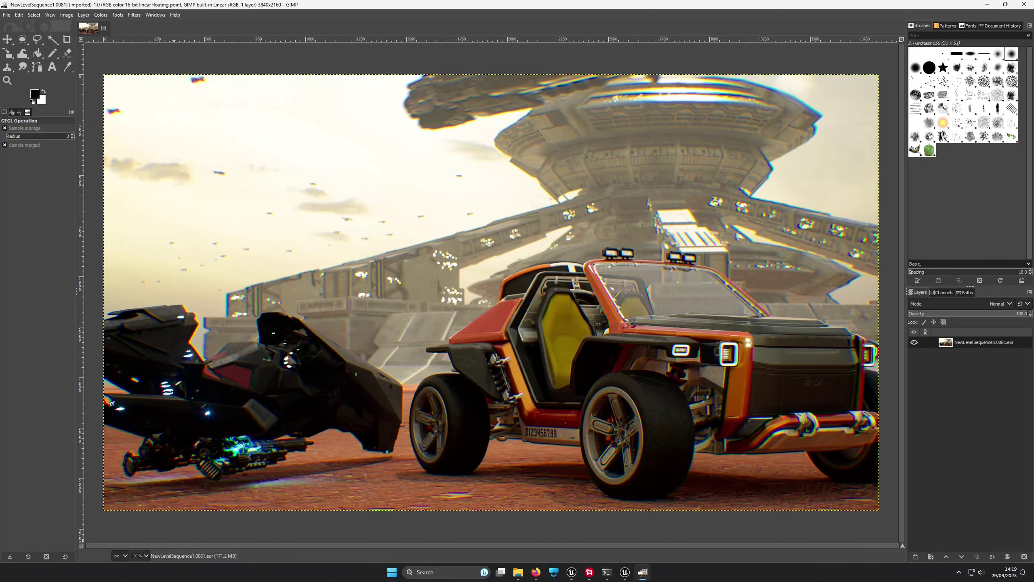
left_click(146, 555)
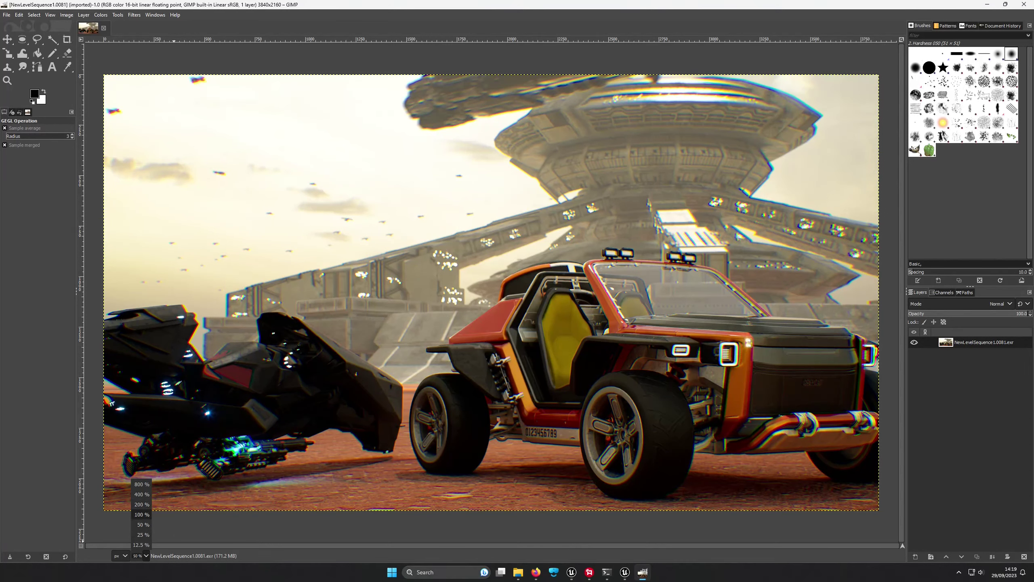
left_click(141, 514)
Step: Pan across the frame to inspect the buggy's wheels and the spaceship, then close GIMP
middle_click_drag(370, 423, 372, 237)
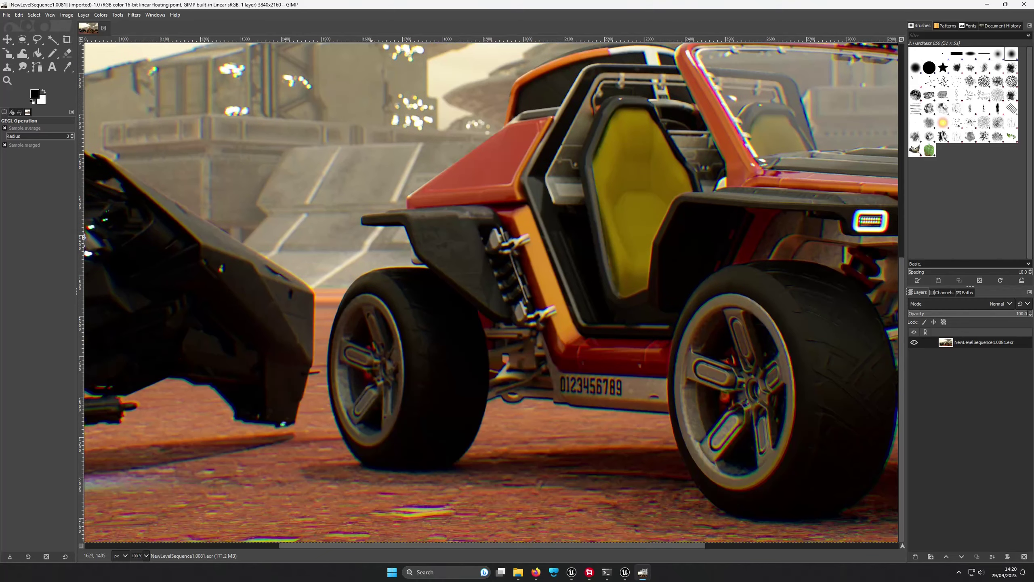
scroll(491, 293, "right", 5)
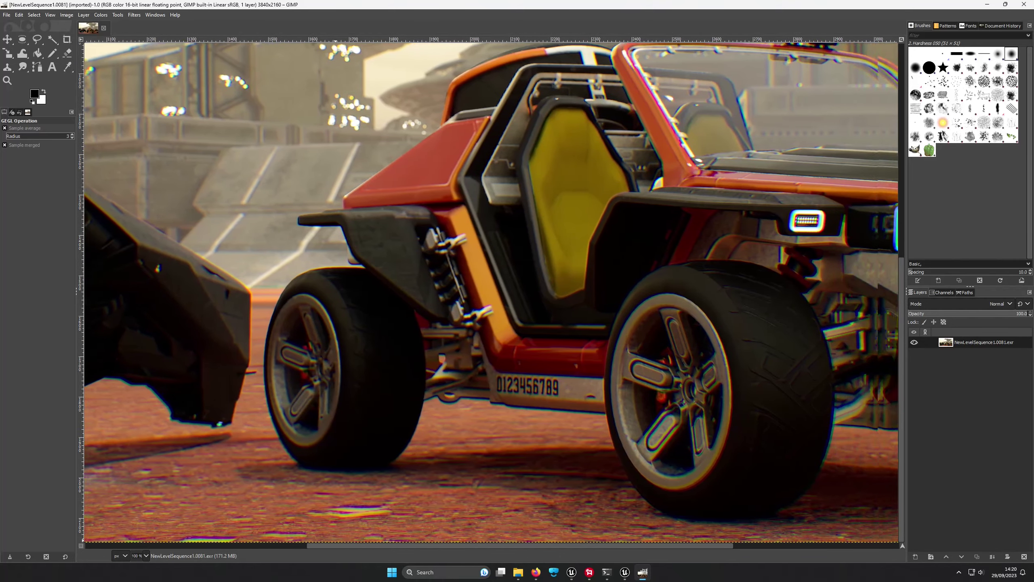
scroll(491, 292, "right", 5)
scroll(491, 293, "right", 5)
scroll(491, 292, "up", 10)
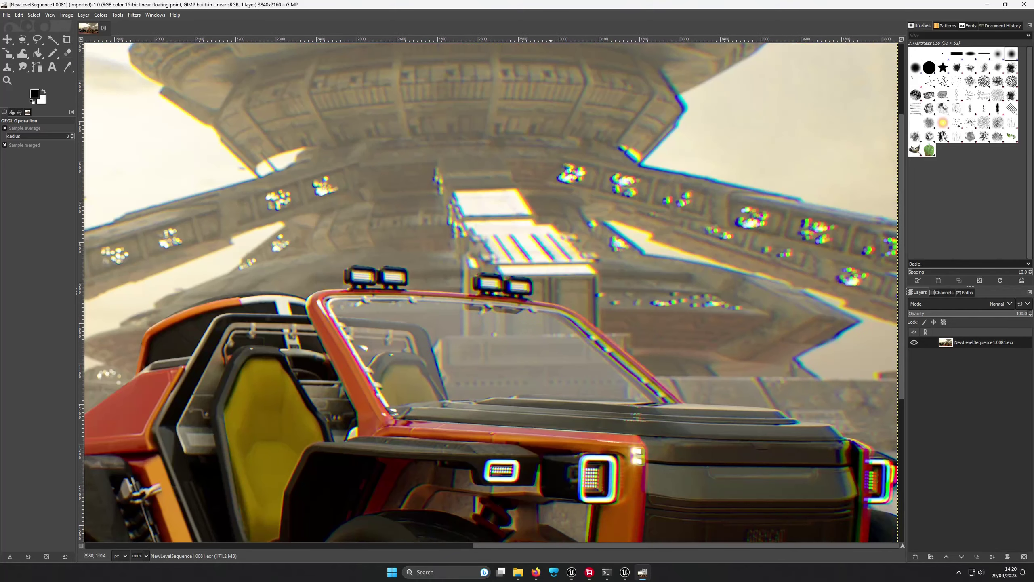
scroll(491, 292, "up", 5)
scroll(491, 293, "down", 15)
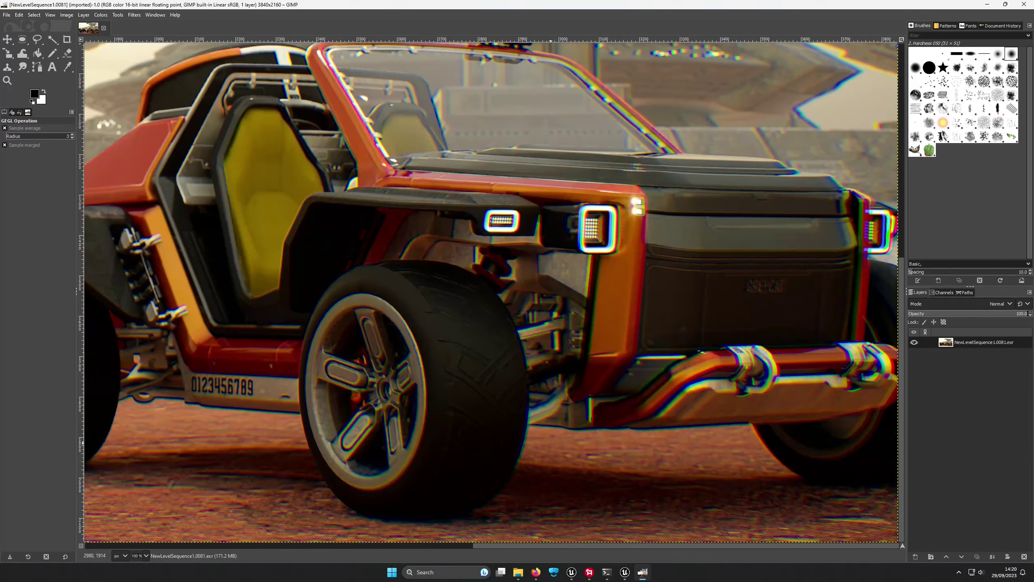
scroll(491, 292, "left", 1)
scroll(491, 293, "left", 7)
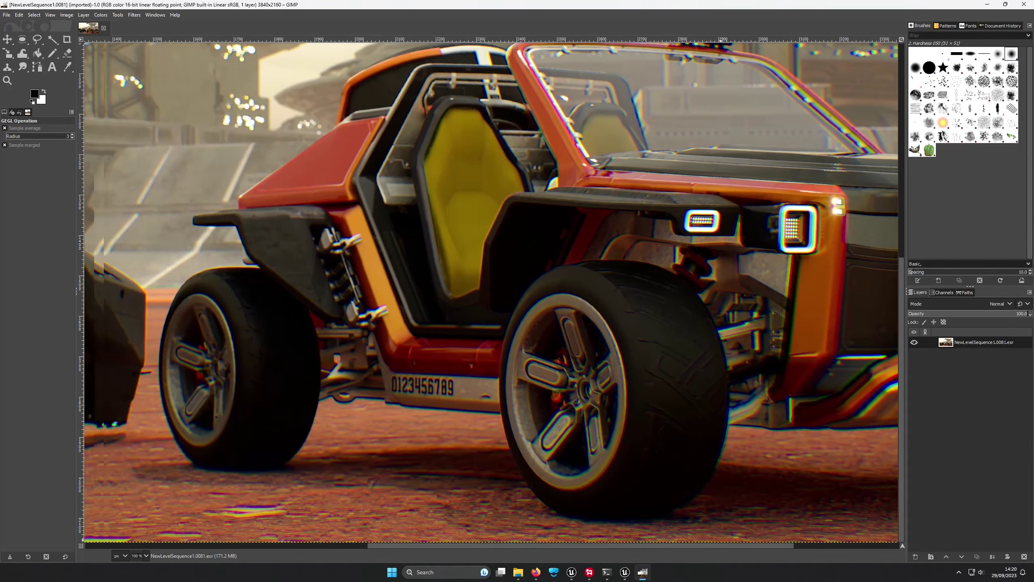
scroll(491, 293, "left", 9)
scroll(491, 292, "left", 6)
scroll(226, 513, "left", 1)
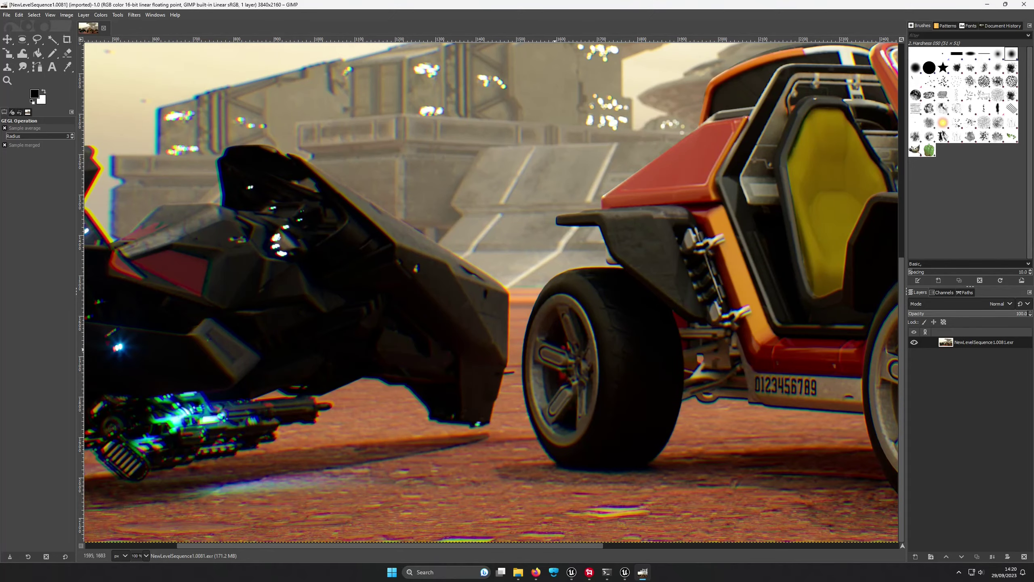
left_click(1025, 4)
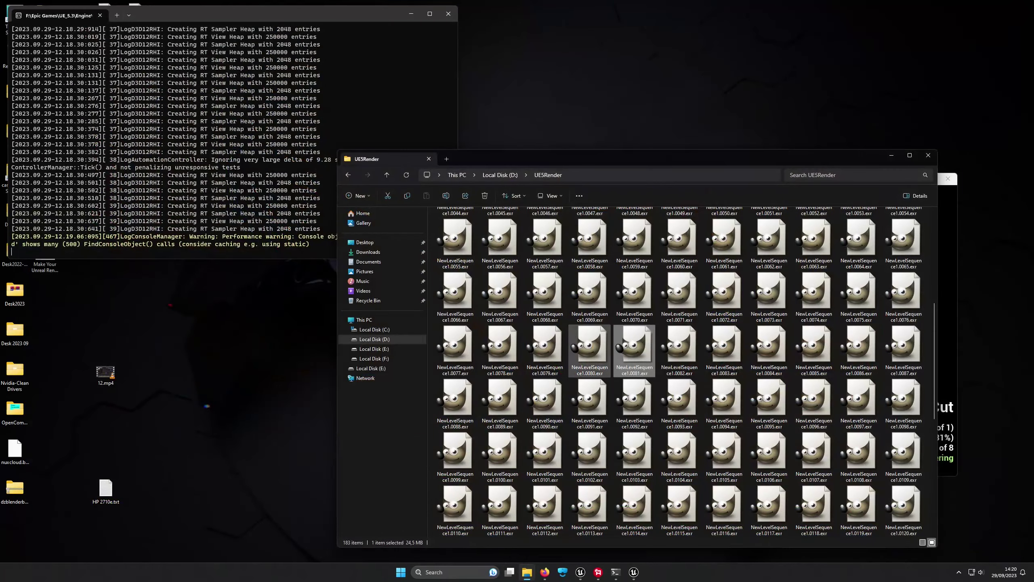
Step: Close Explorer and switch between windows to check render progress at frame 210 of 600
key("alt+F4")
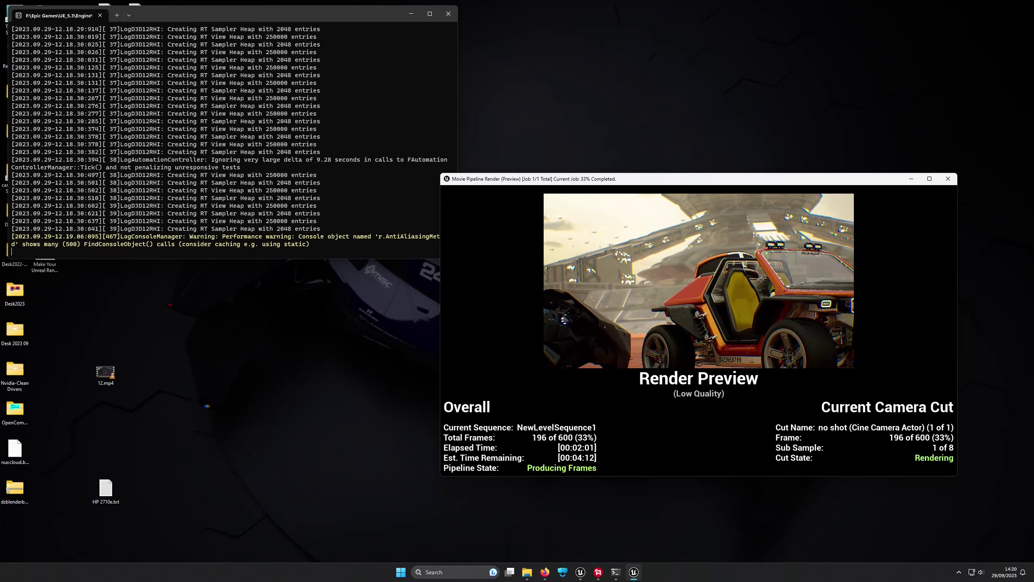
key("alt+Tab")
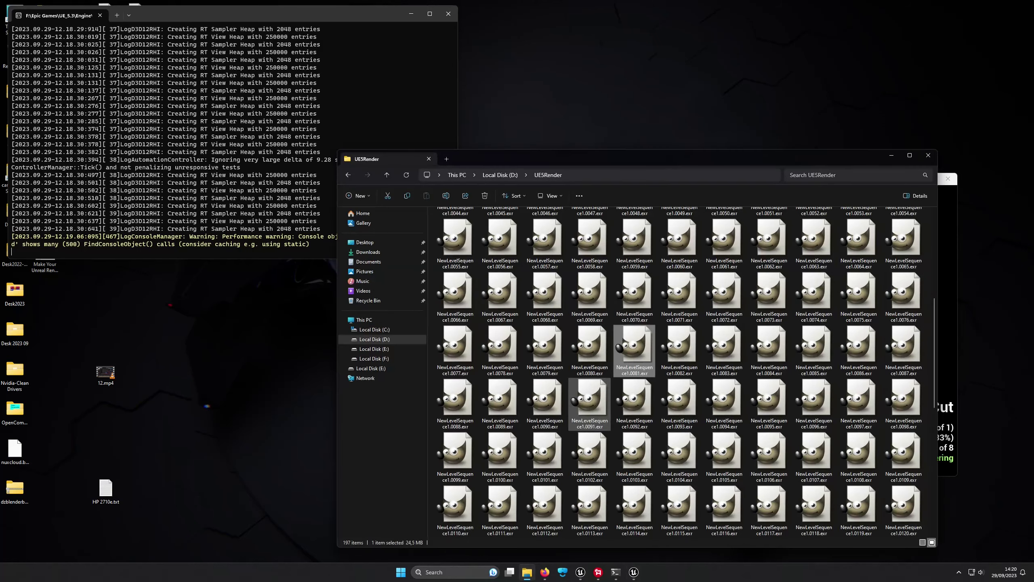
key("alt+Tab")
key("alt+Tab")
key("alt+Tab")
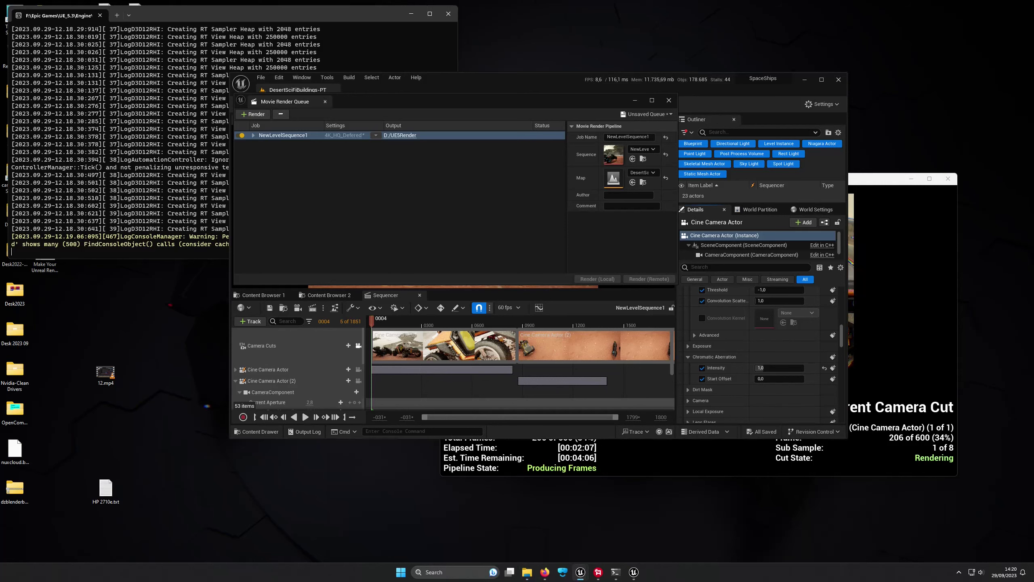
key("alt+Tab")
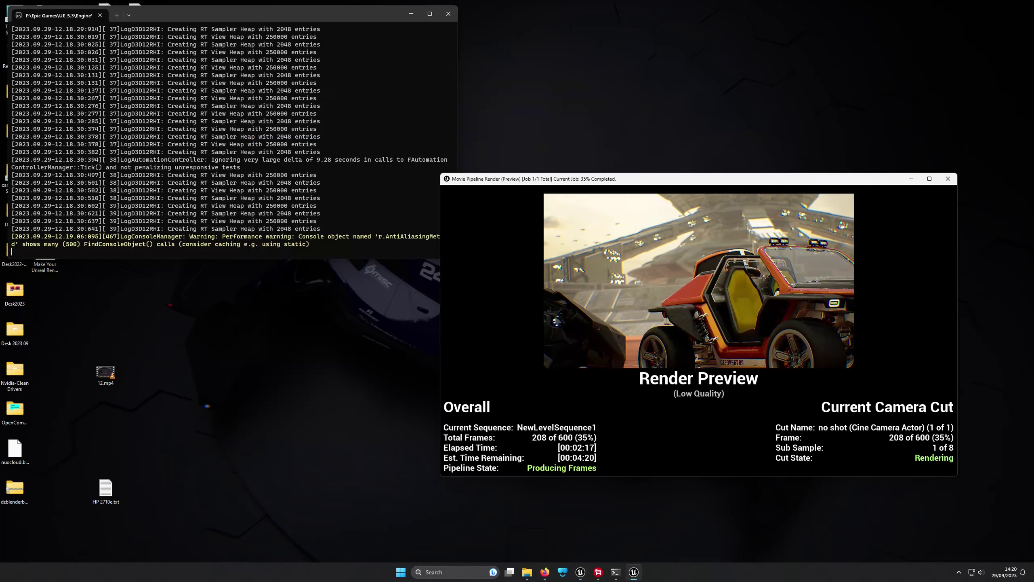
key("alt+Tab")
key("alt+Tab")
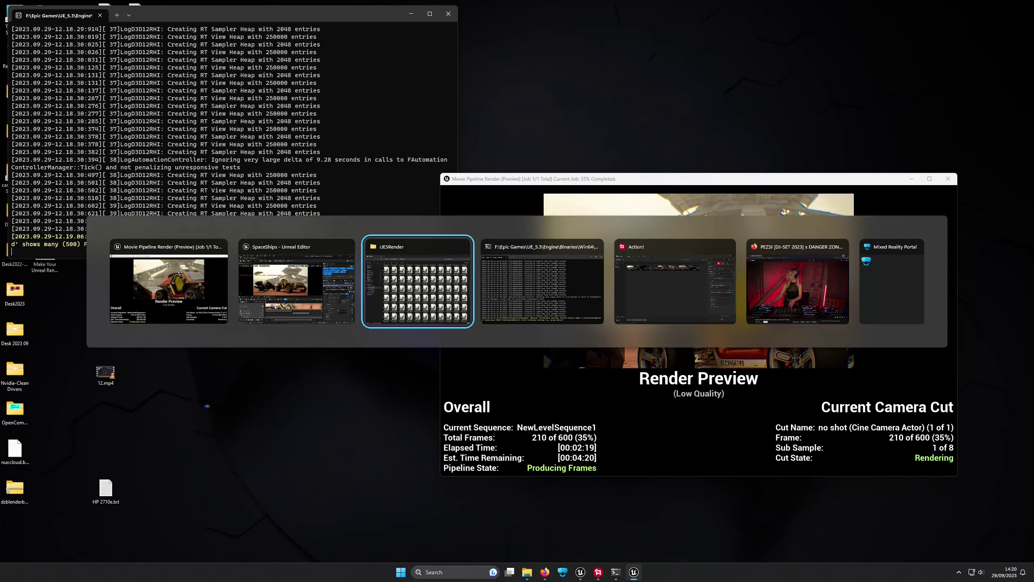
key("alt+Tab")
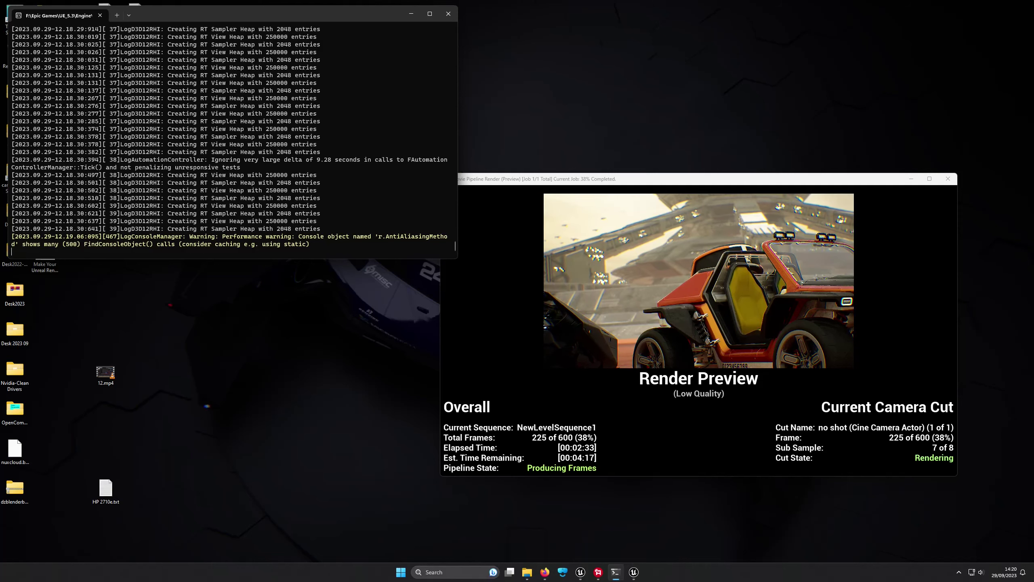
Step: Close the render console to stop the render and restore the Unreal editor
left_click(448, 13)
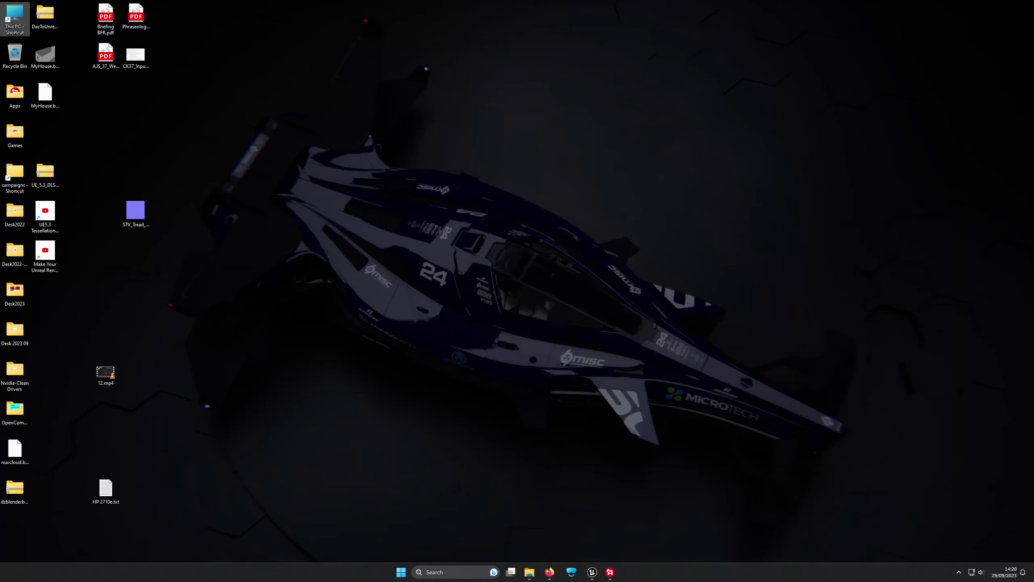
mouse_move(598, 572)
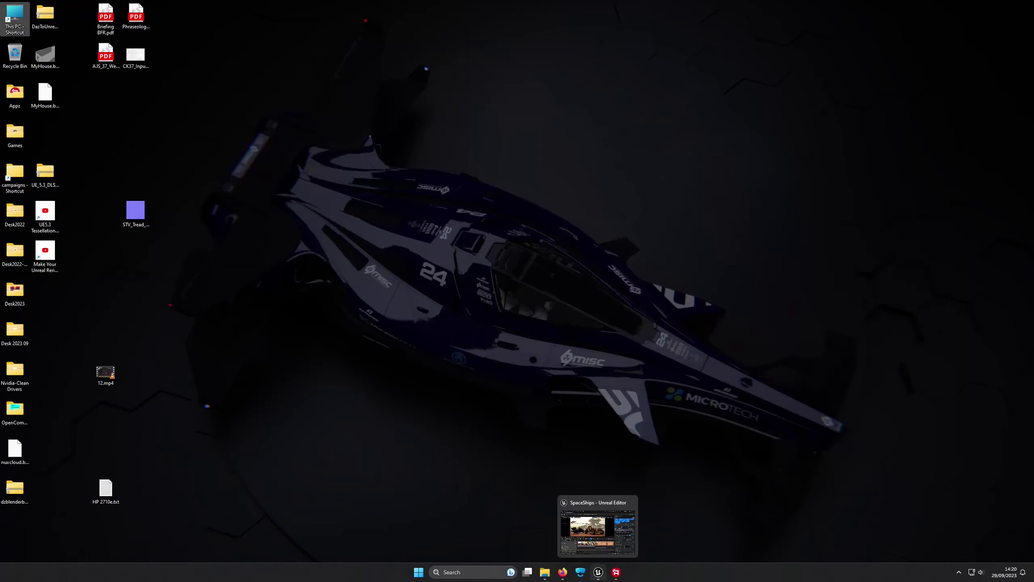
left_click(597, 530)
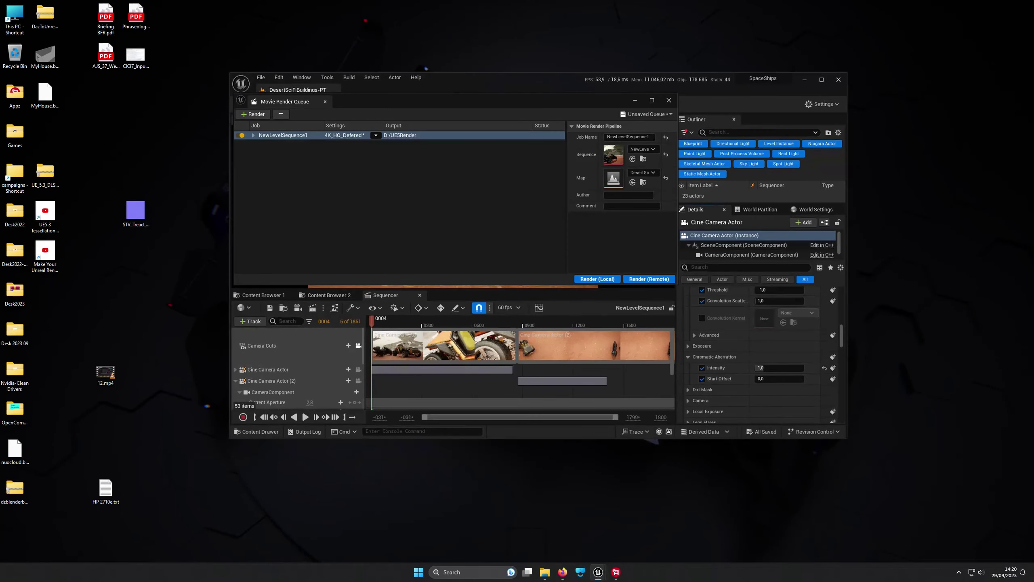
Step: Set Temporal Sample Count to 1, disable Override Anti Aliasing, and restart the remote render
left_click(344, 135)
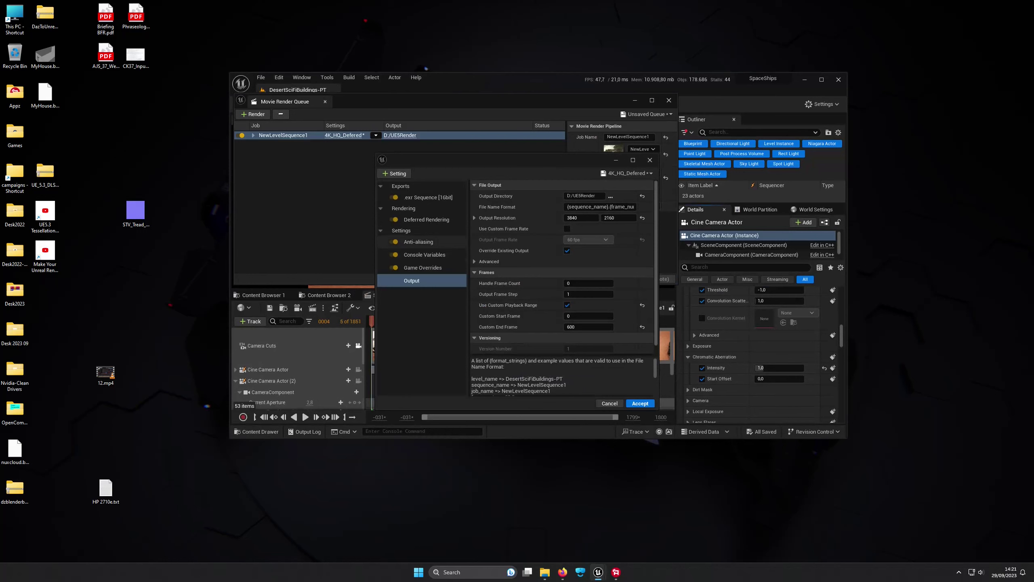
left_click(419, 242)
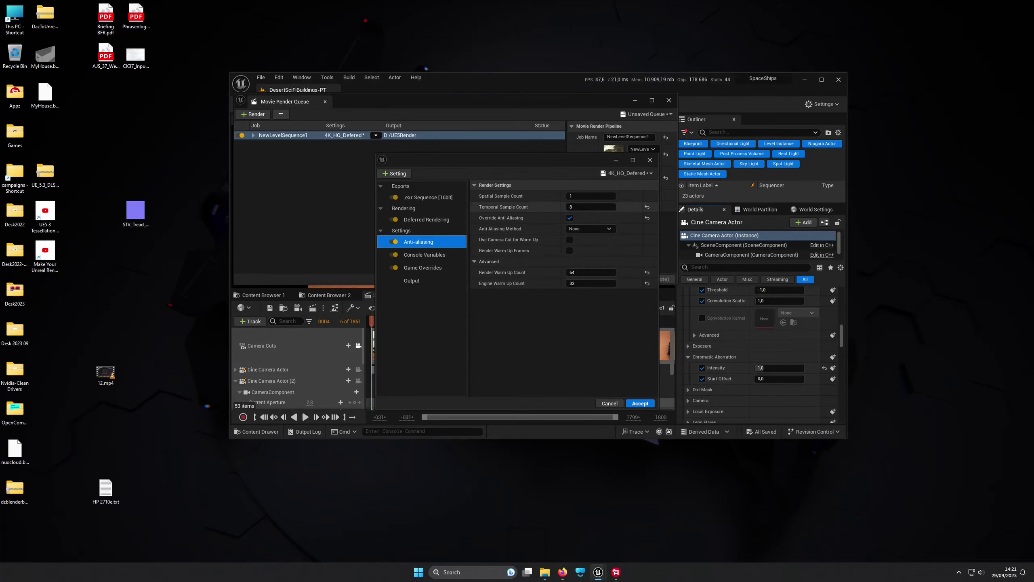
left_click(590, 206)
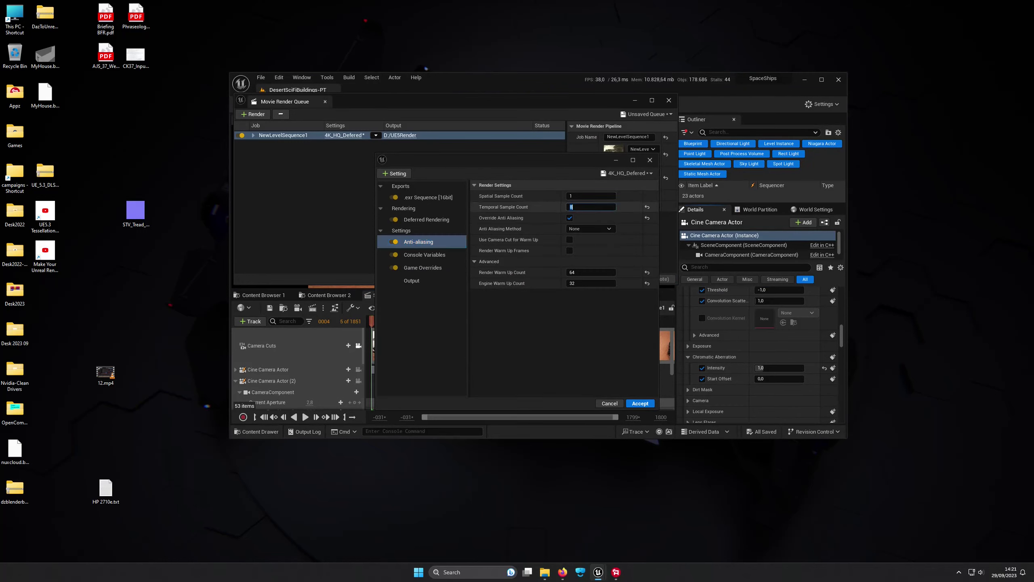
type("1")
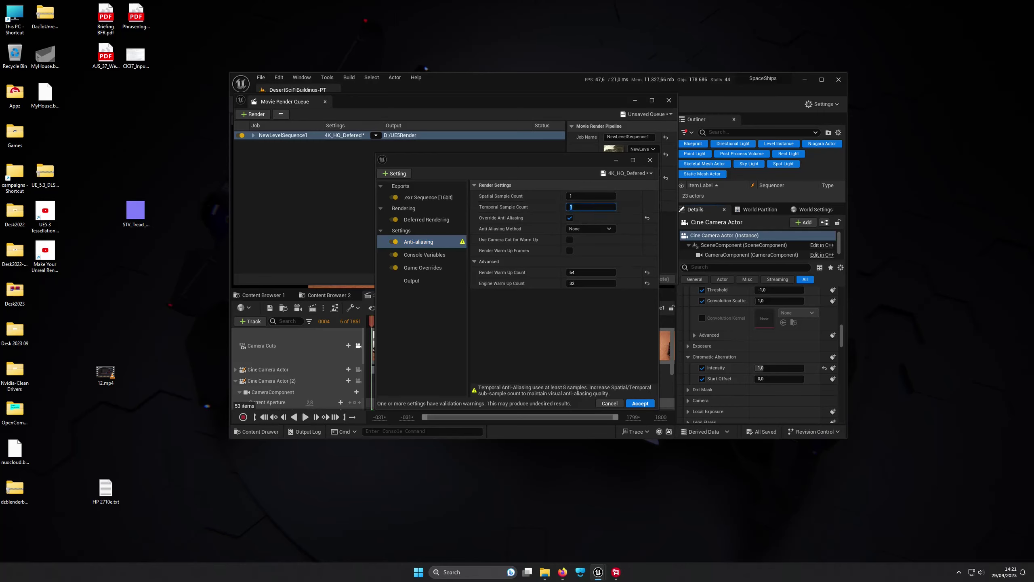
left_click(570, 217)
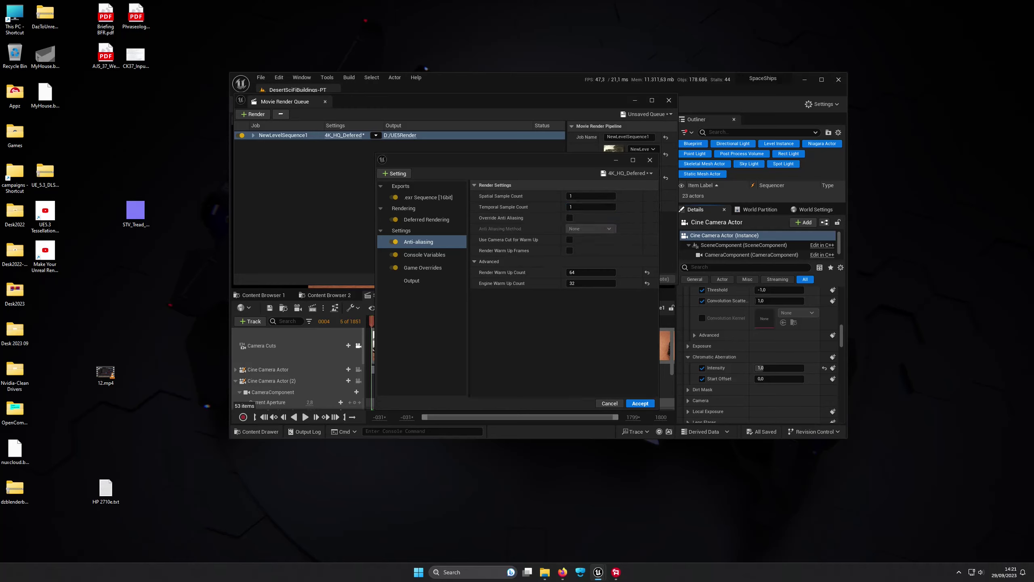
left_click(640, 403)
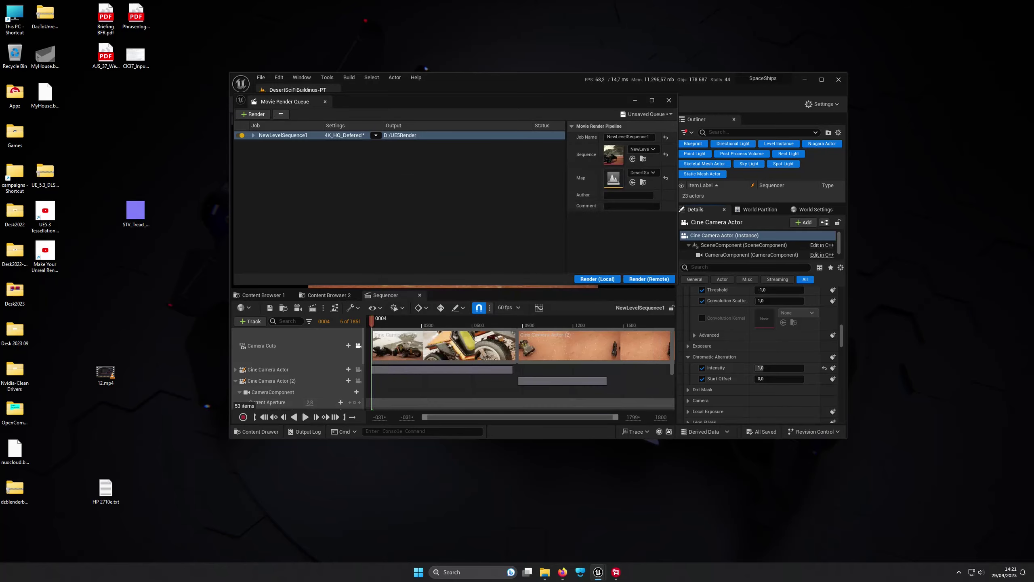
left_click(649, 278)
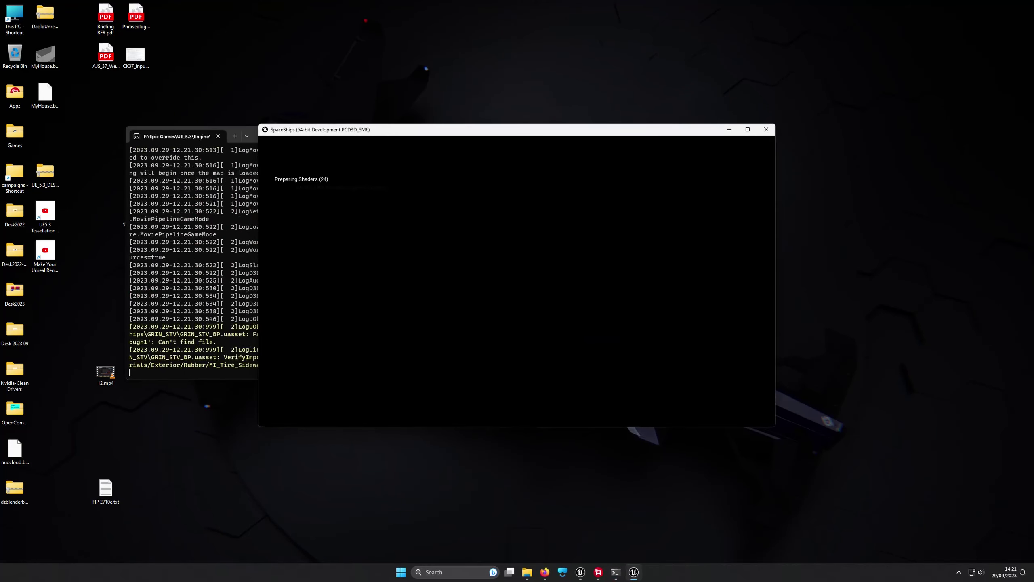
Step: Bring the render console forward and move it to the top-left corner
key("alt+Tab")
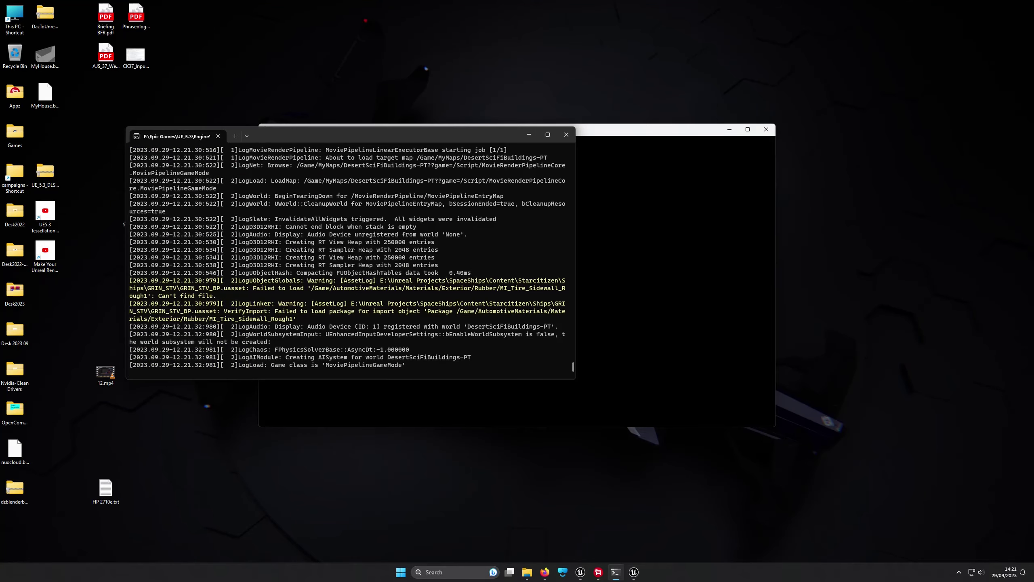
left_click_drag(452, 138, 327, 15)
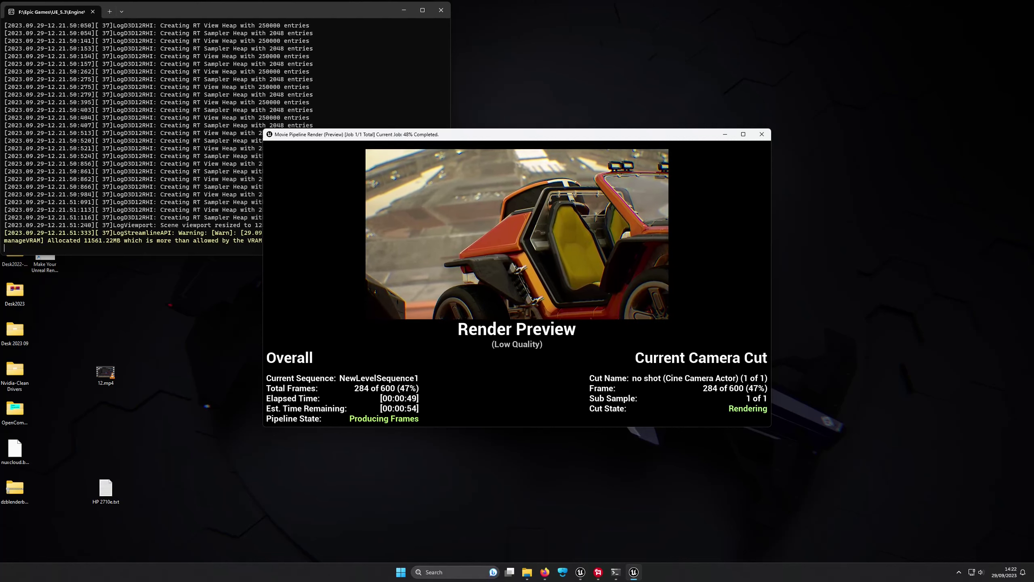
Step: Check the sizes of the newest frames 0385 and 0386 in UE5Render, then close Explorer
left_click(527, 571)
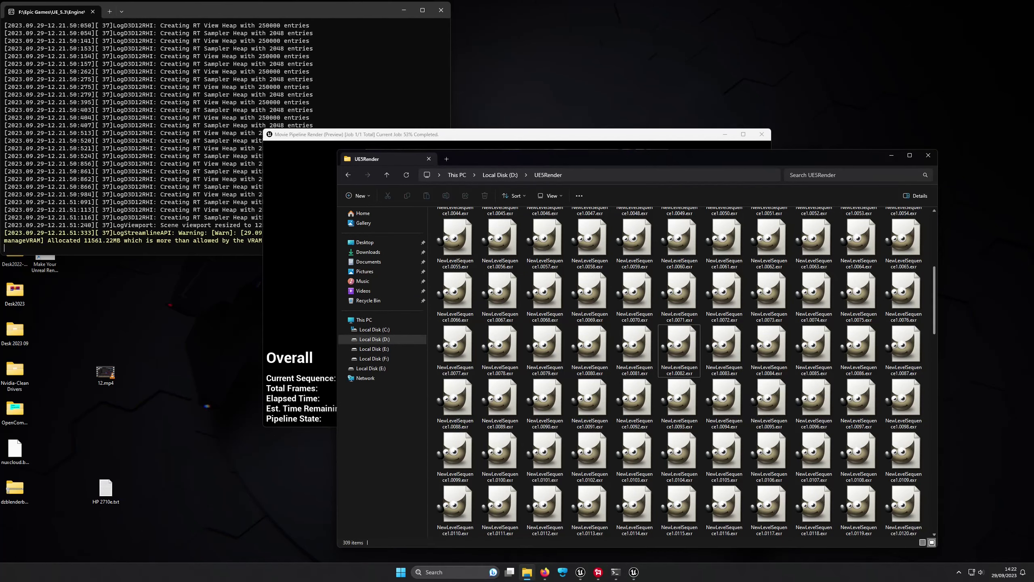
scroll(679, 350, "down", 15)
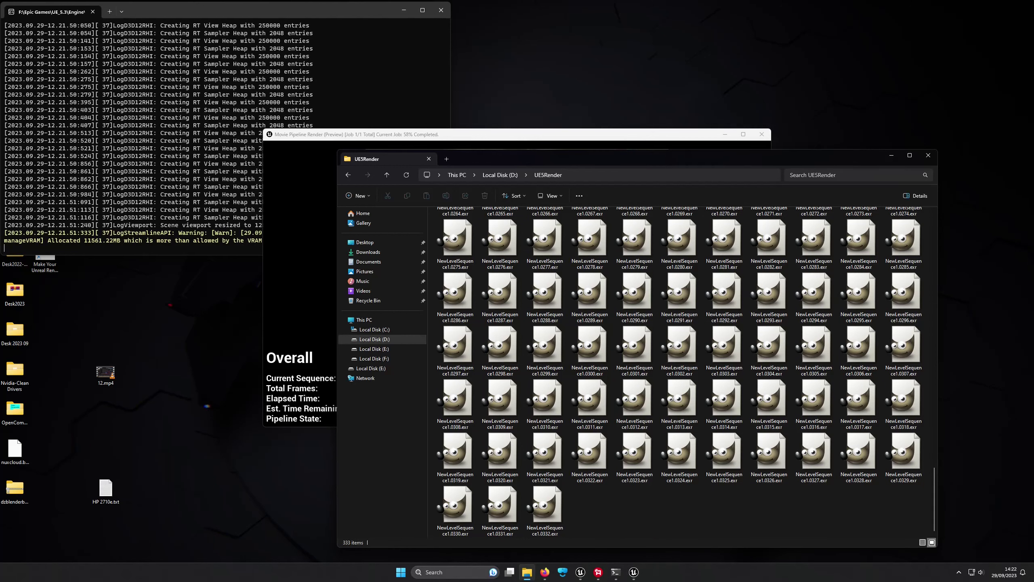
scroll(769, 509, "down", 2)
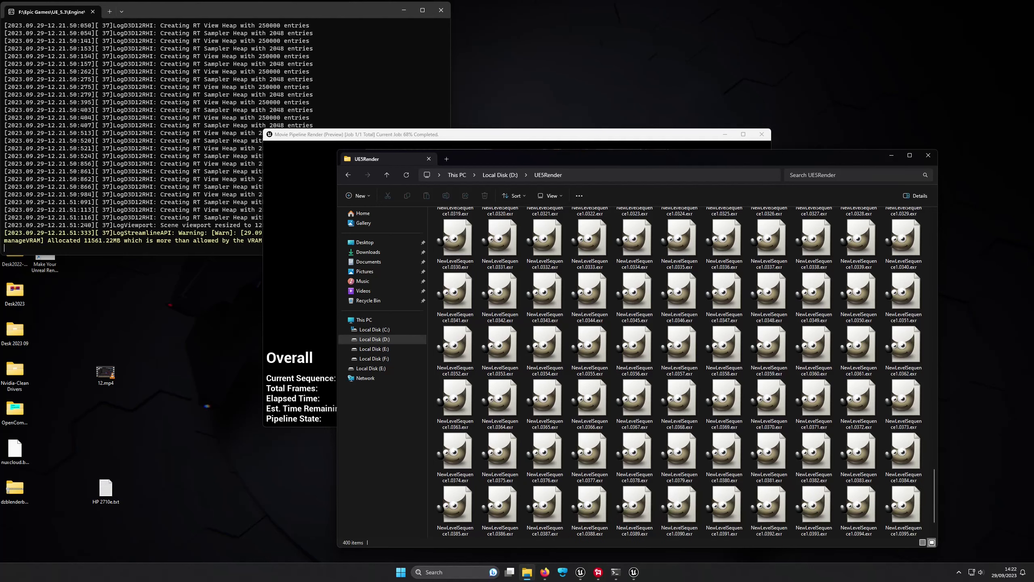
left_click(500, 505)
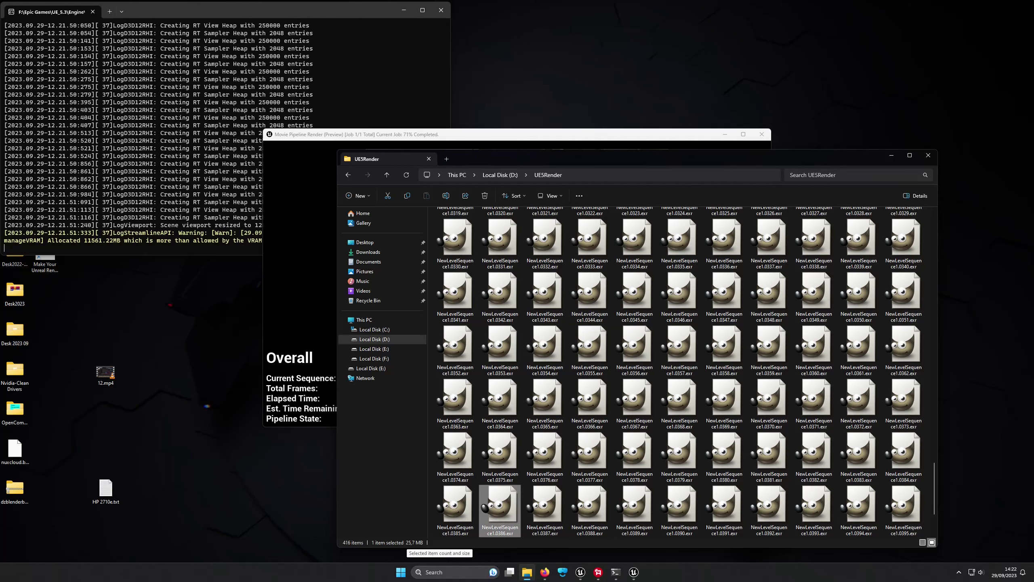
left_click(455, 505)
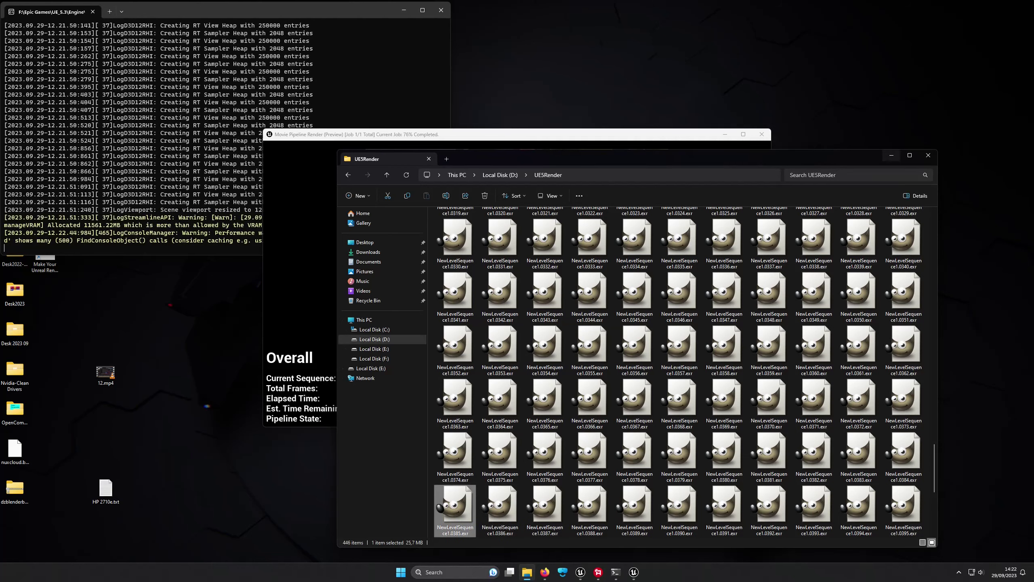
key("alt+F4")
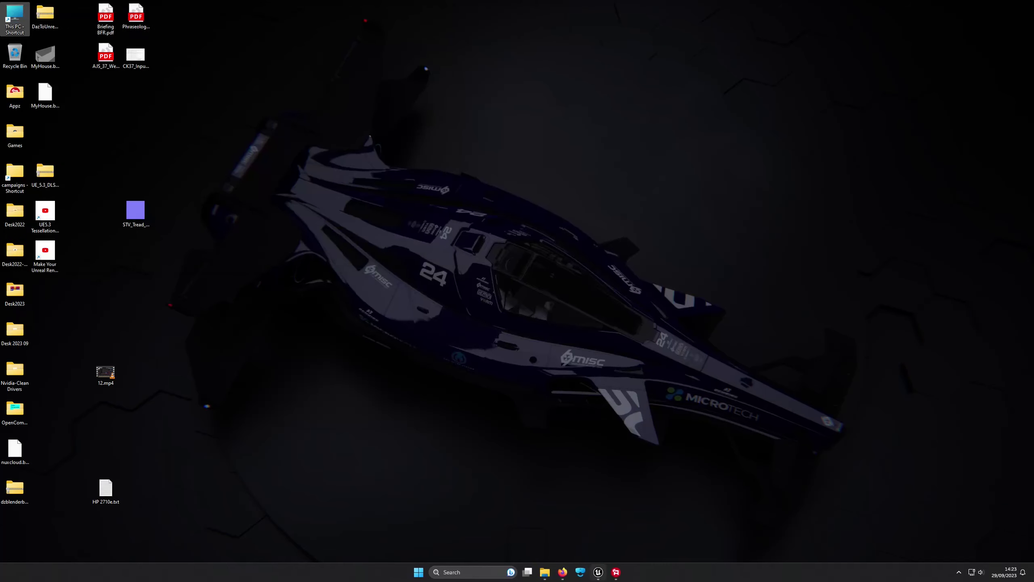
Step: Leave the sequencer camera-cut view and save the current level with Ctrl+S
left_click(598, 572)
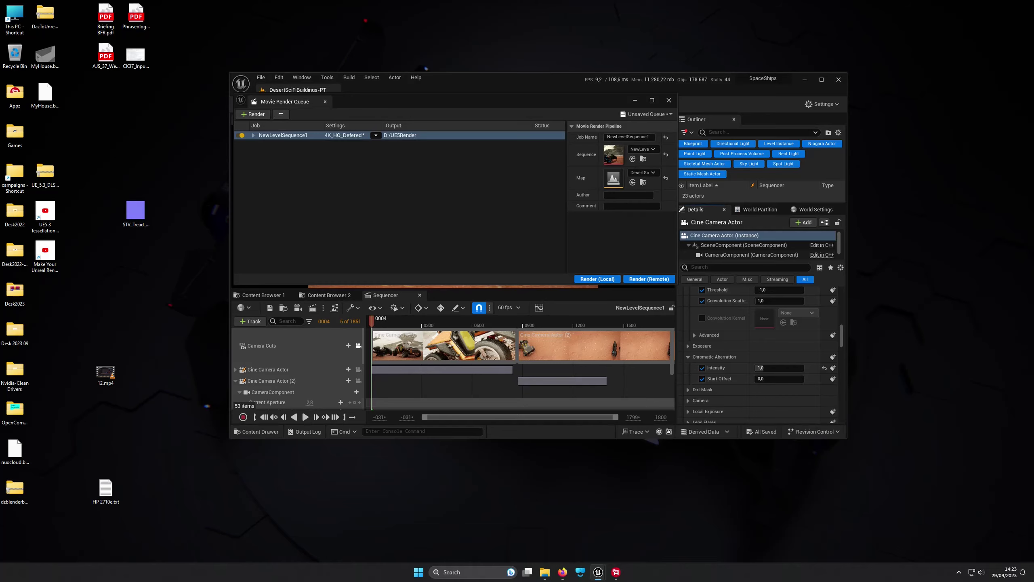
left_click(400, 135)
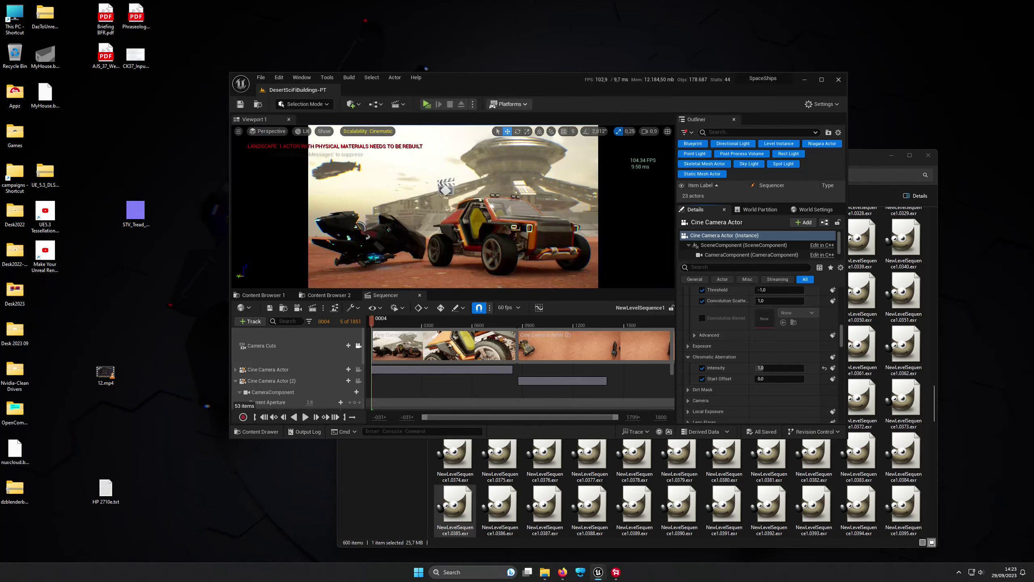
left_click(358, 345)
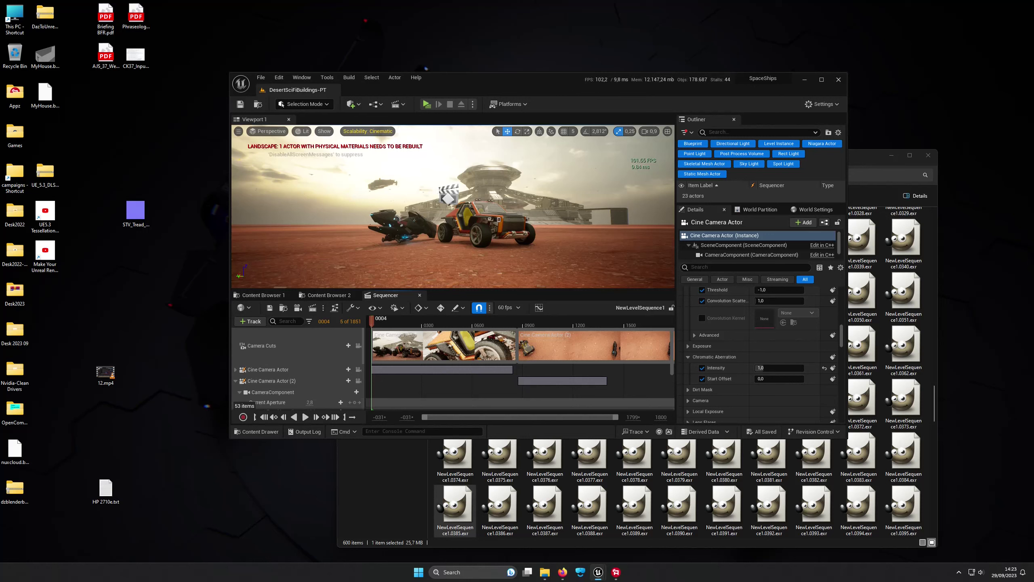
key("ctrl+s")
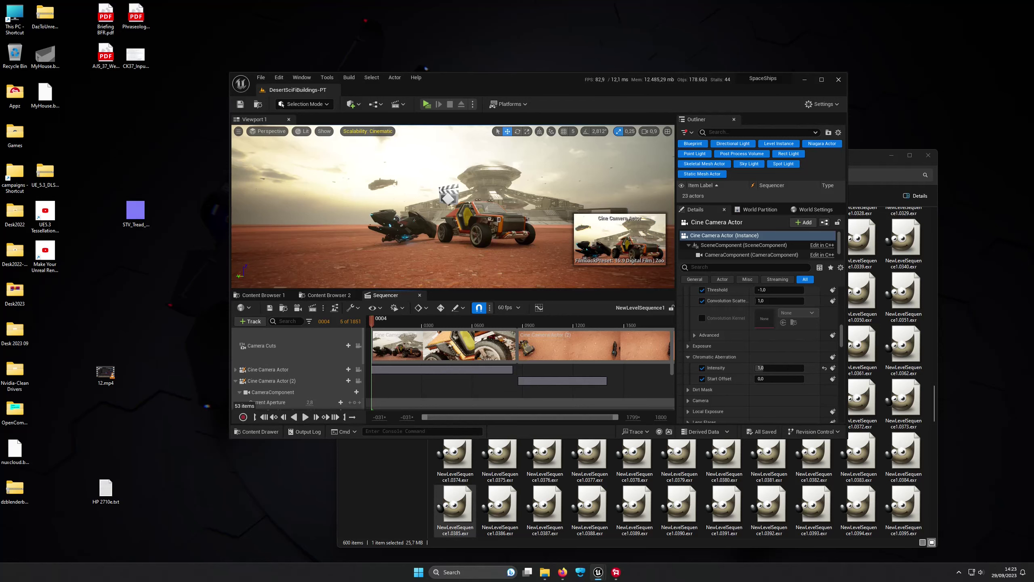
Step: Quit Unreal Editor and launch Blender from the Start menu
key("alt+F4")
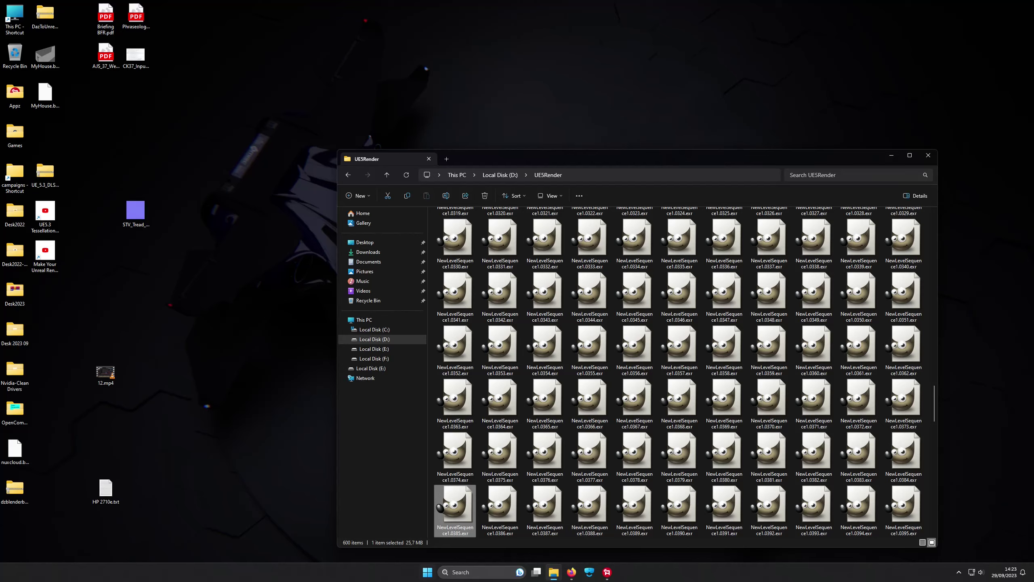
left_click(427, 571)
left_click(419, 438)
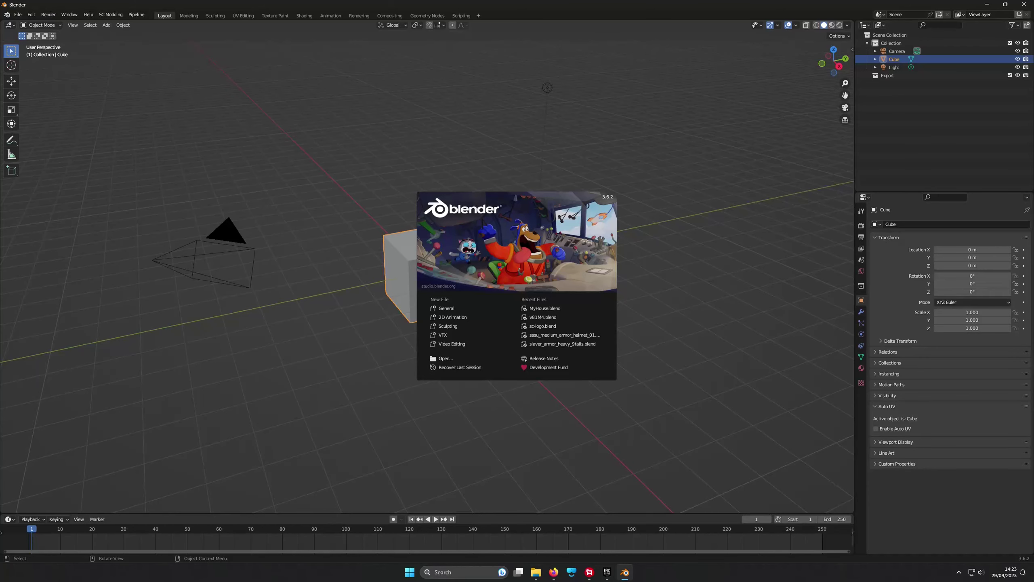
Step: Dismiss the Blender splash screen, delete the default cube and show Render Properties
key("Escape")
key("Delete")
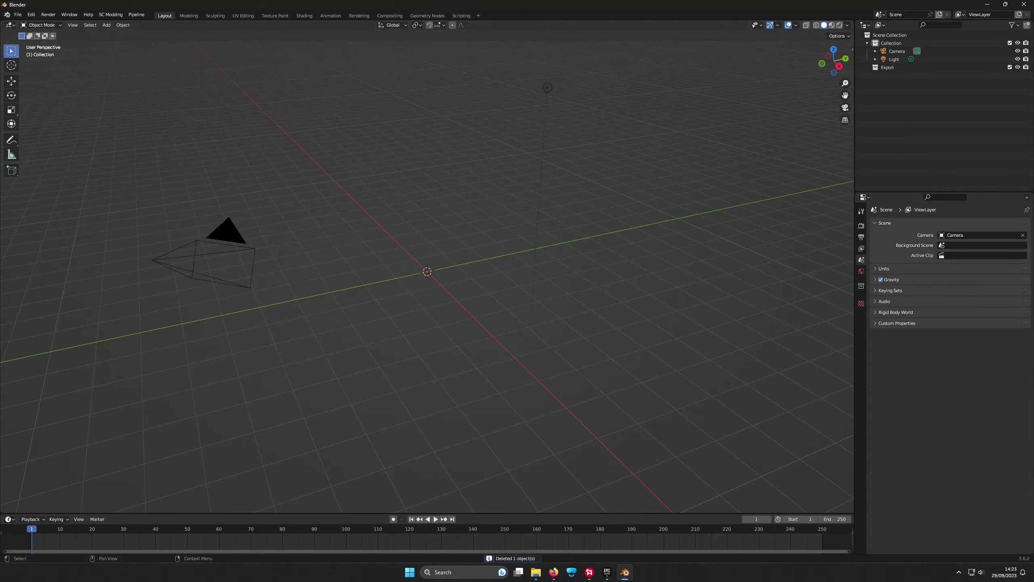
left_click(861, 225)
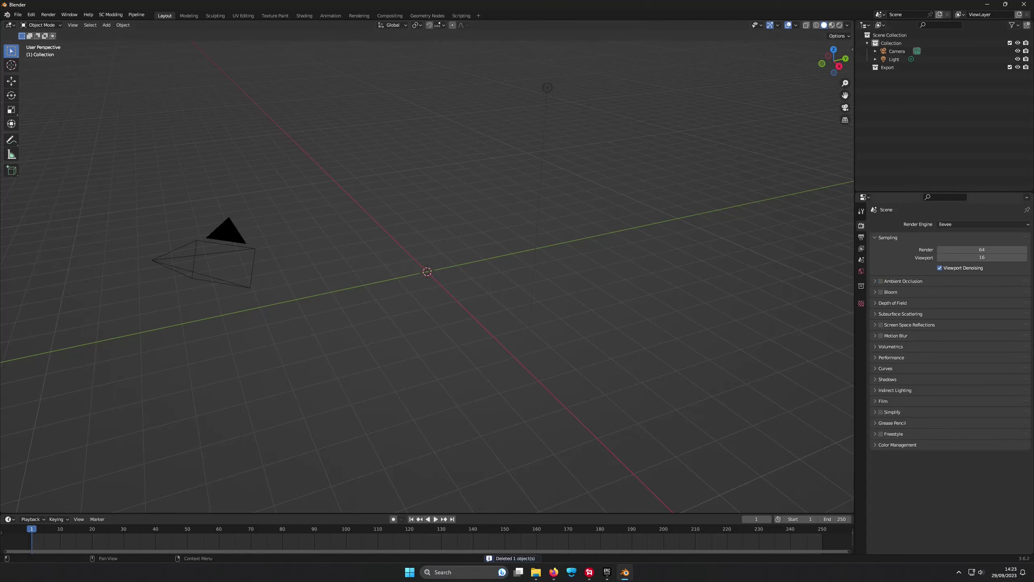
left_click(862, 248)
left_click(862, 226)
Step: Set the render engine to Cycles, feature set Experimental, device GPU Compute
left_click(977, 224)
left_click(977, 251)
left_click(983, 234)
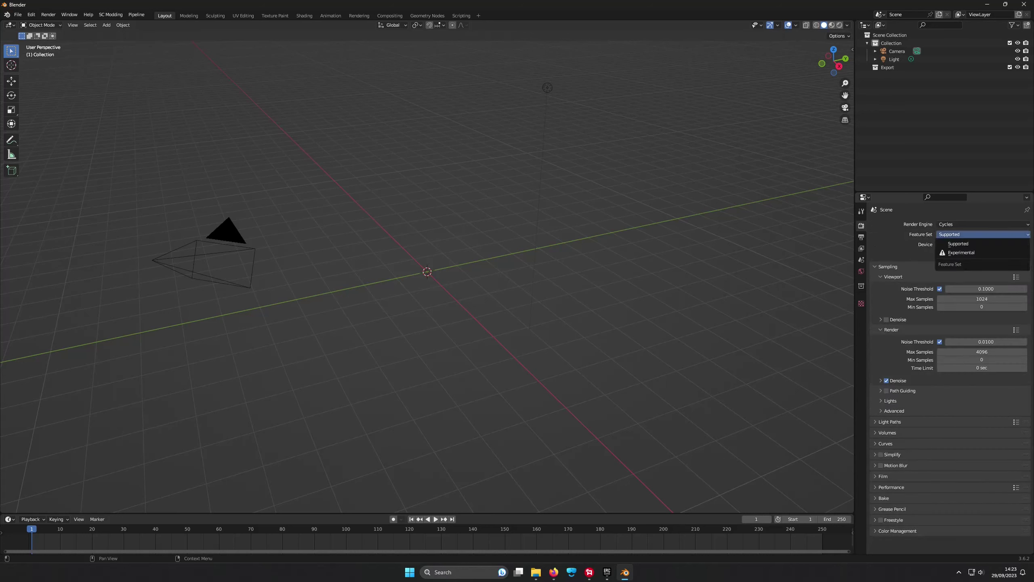
left_click(977, 252)
left_click(984, 244)
left_click(953, 262)
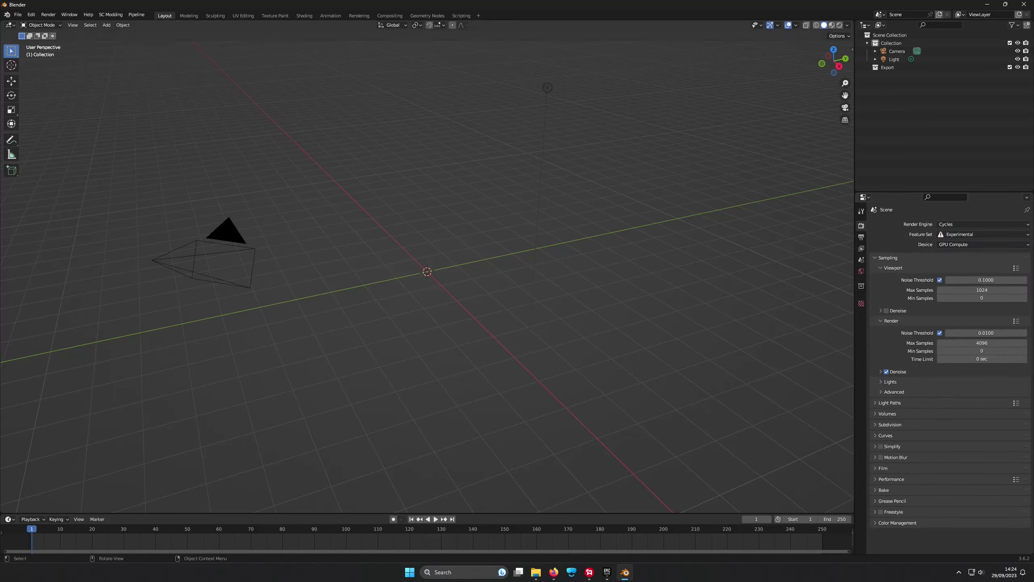
left_click(861, 237)
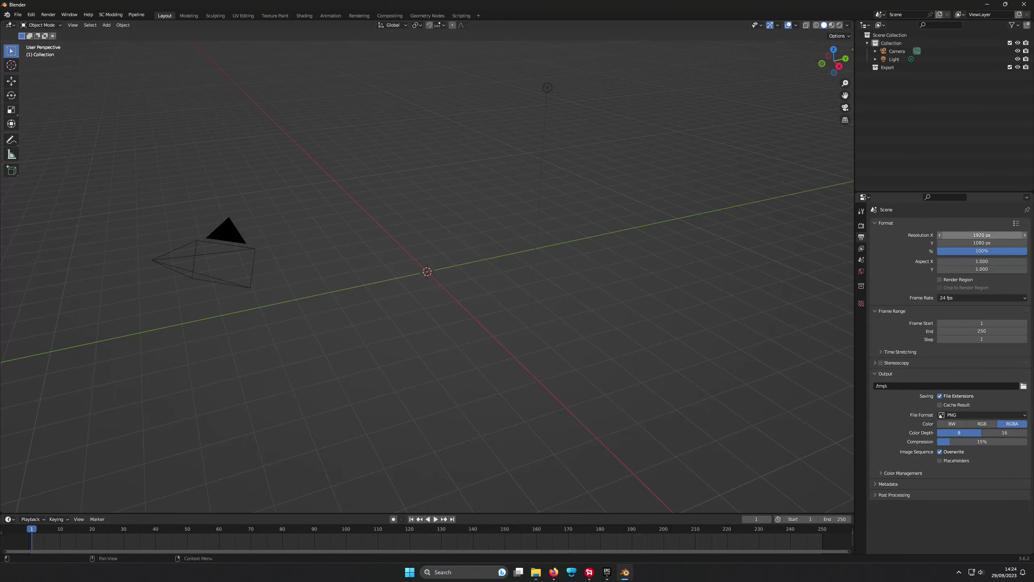
Step: Set the output resolution to 3840 × 2160 and the frame rate to 60 fps
left_click(982, 235)
type("3")
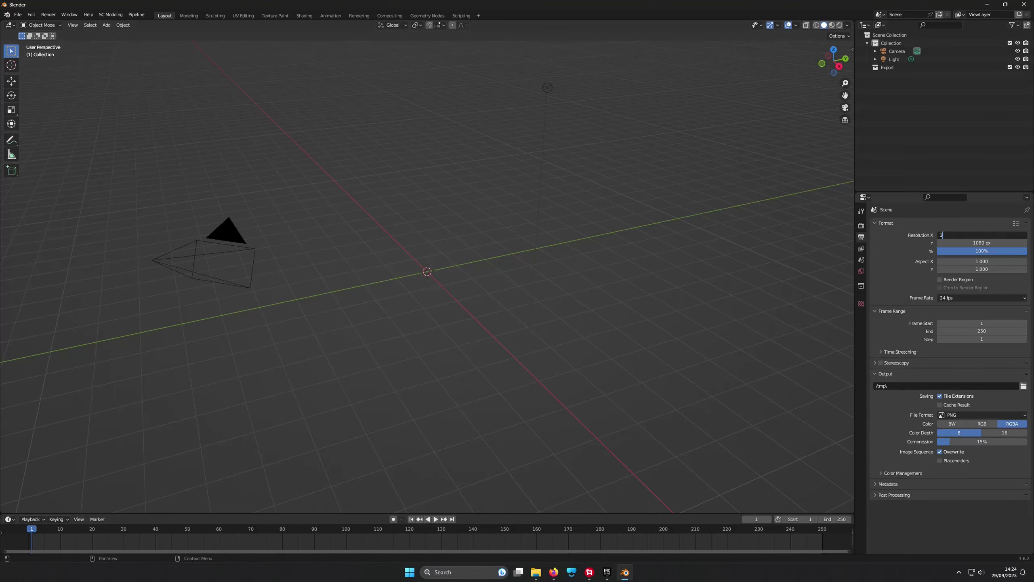
type("840")
key("Tab")
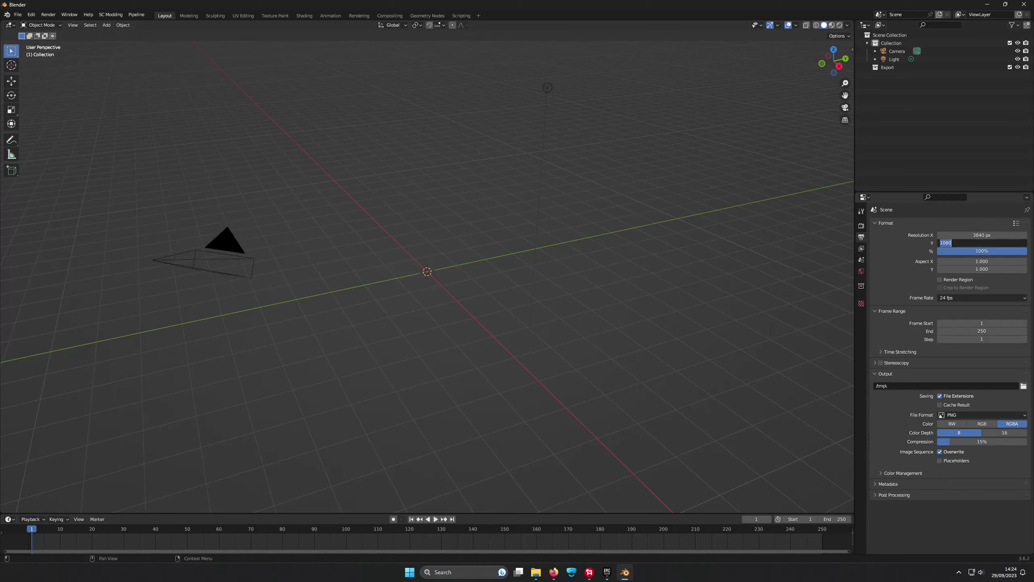
type("2160")
key("Return")
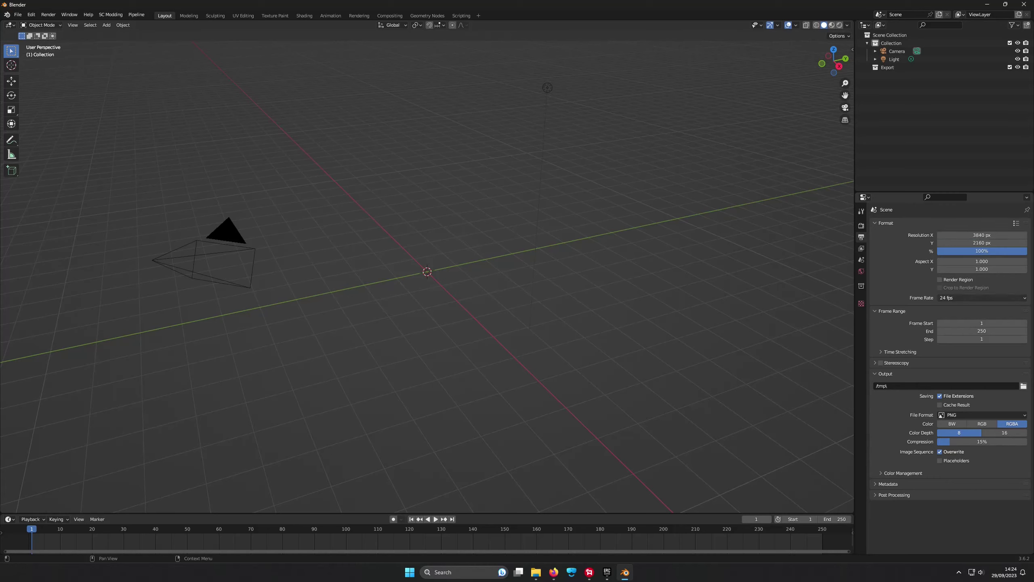
left_click(981, 298)
left_click(953, 363)
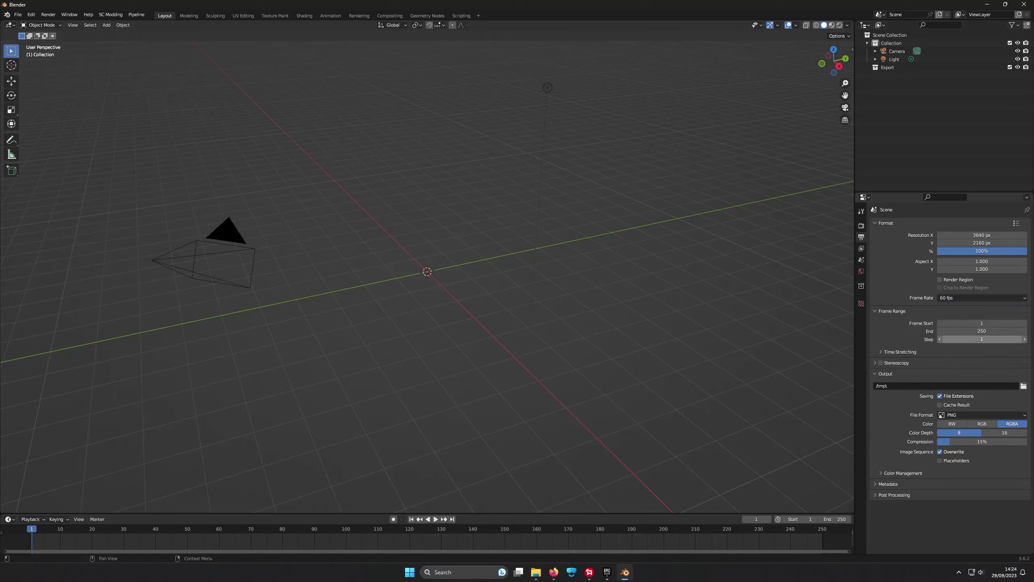
Step: Set the frame range to start at 0 and end at 599, matching the EXR frames
left_click(981, 323)
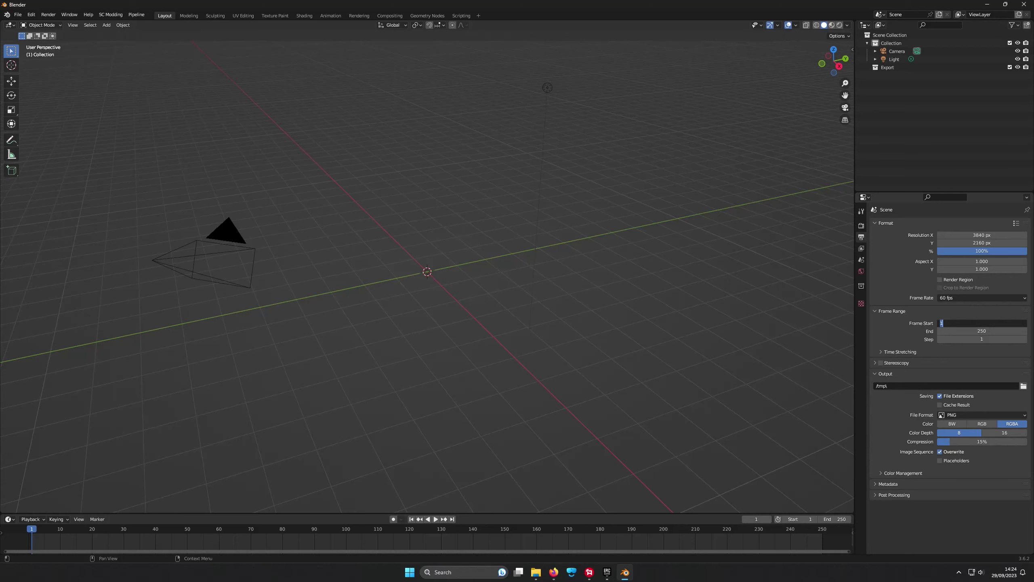
type("0")
left_click(536, 571)
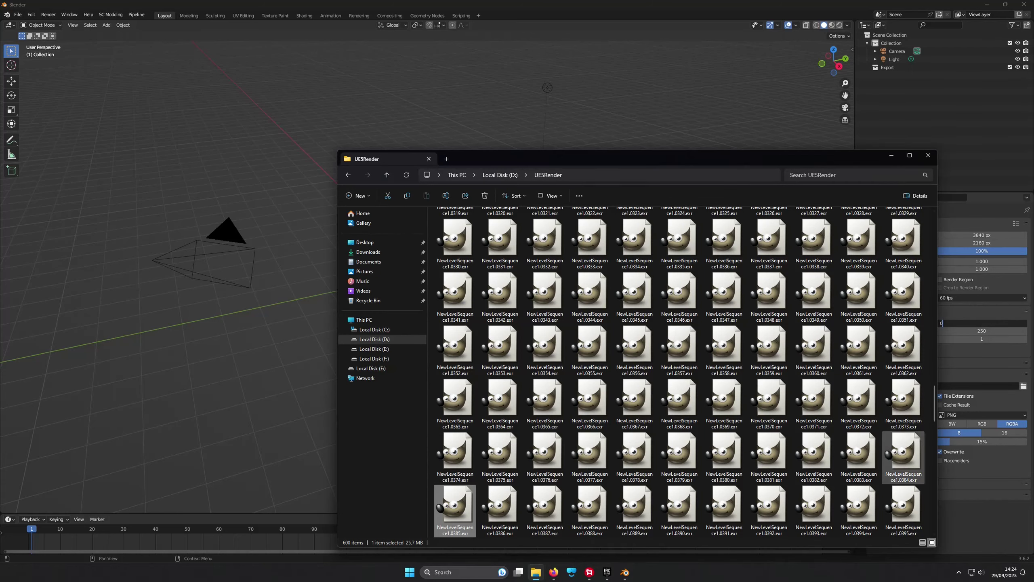
scroll(455, 510, "down", 15)
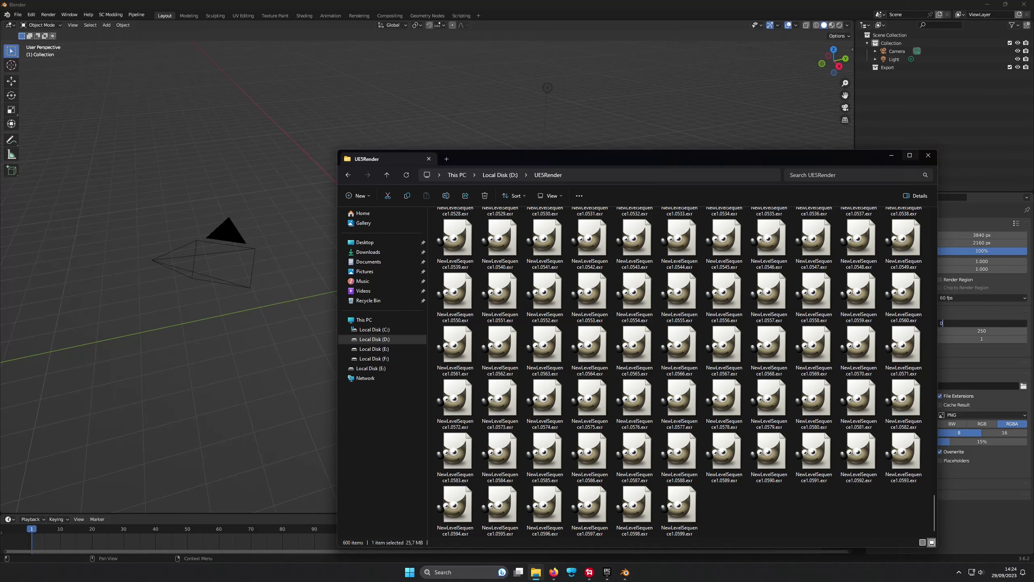
left_click(928, 154)
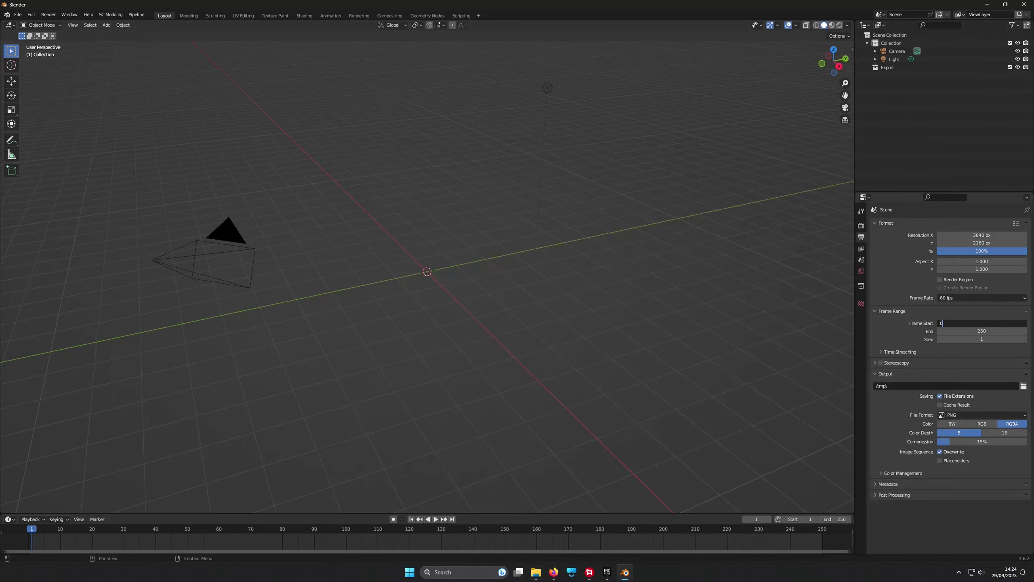
key("Return")
left_click(981, 331)
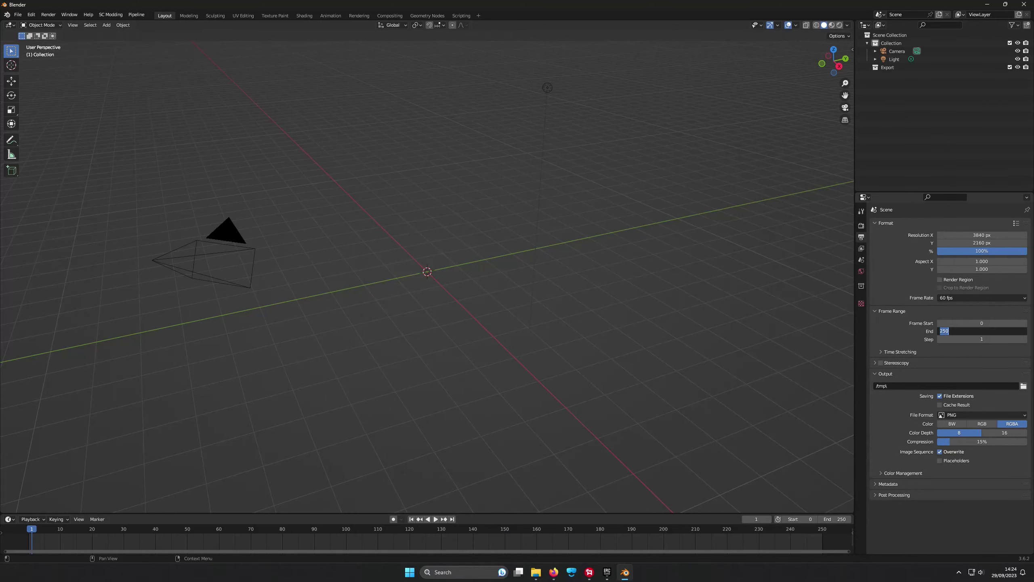
type("599")
key("Return")
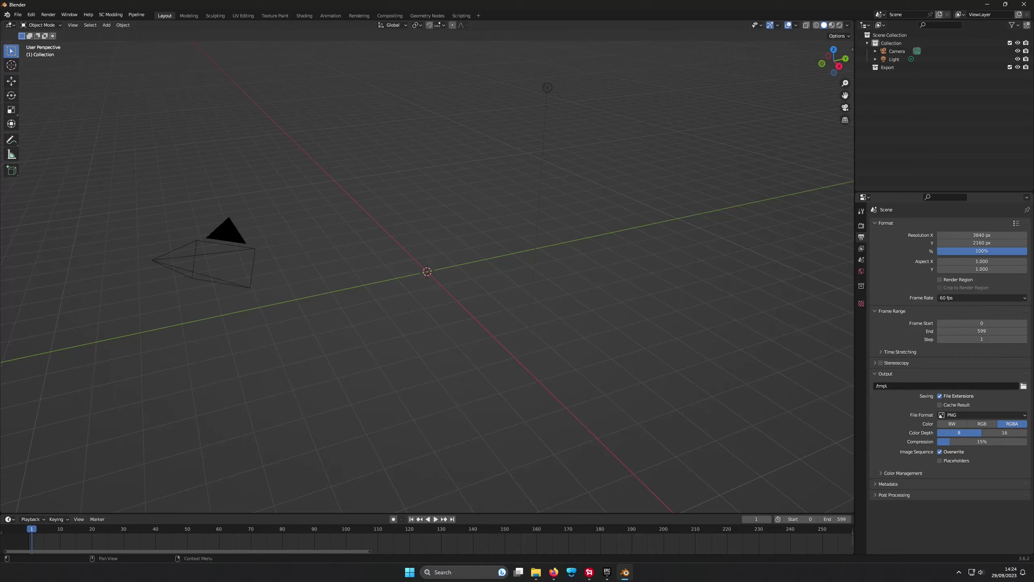
Step: Output an FFmpeg video using the MPEG-4 container
left_click(982, 415)
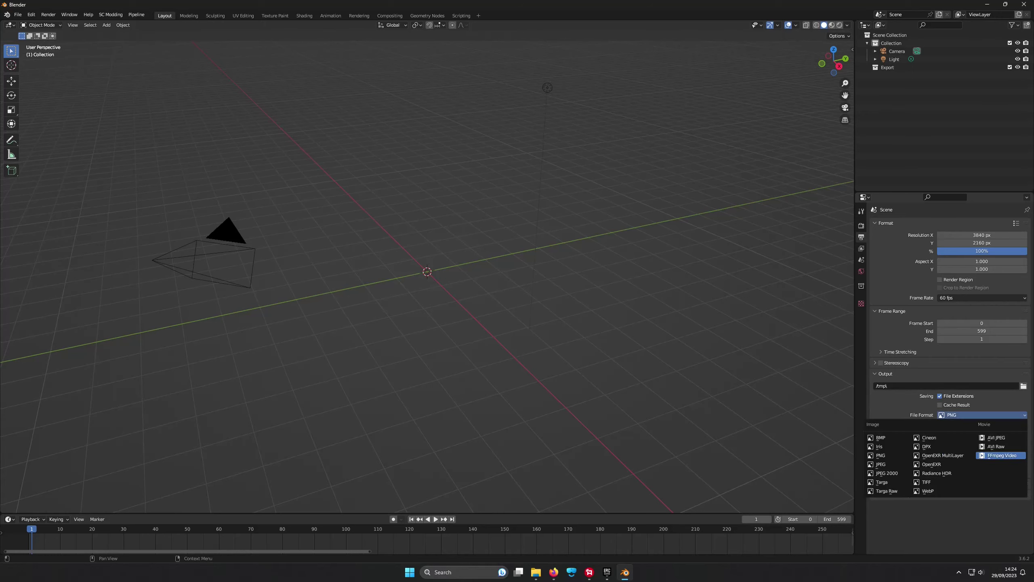
left_click(1002, 455)
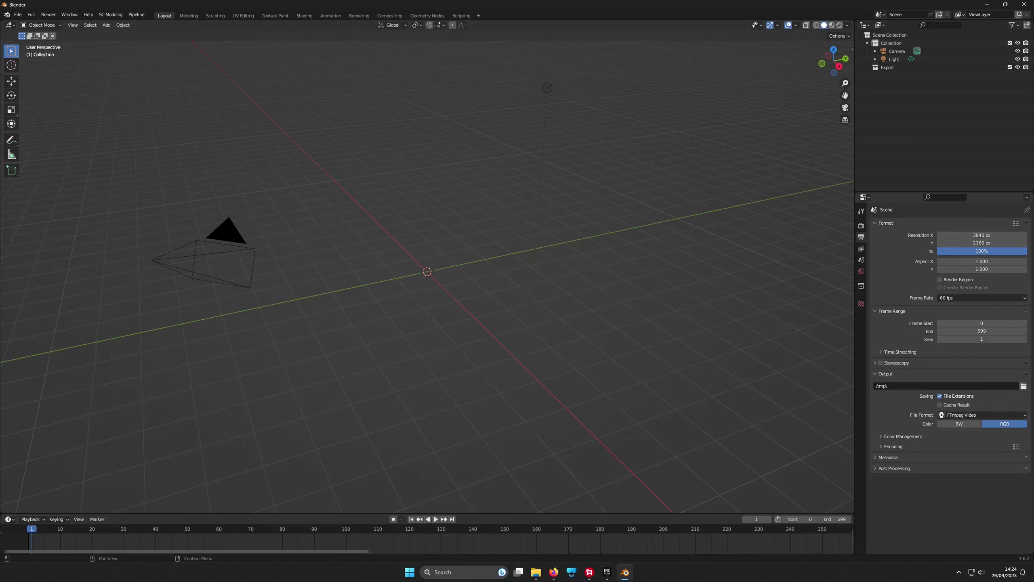
left_click(893, 446)
left_click(982, 458)
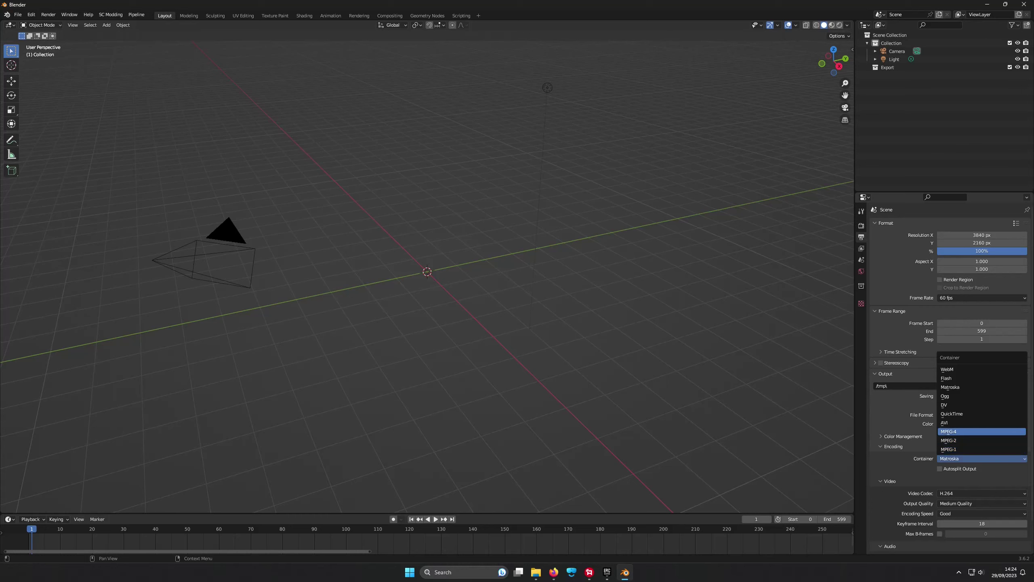
left_click(949, 431)
Step: Set output quality to Lossless and encoding speed to Slowest
left_click(977, 503)
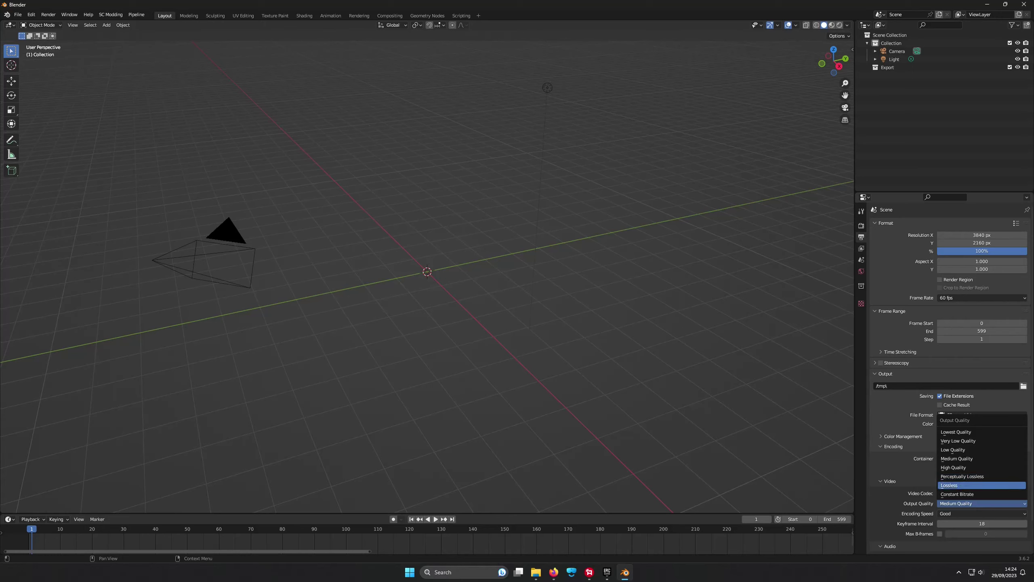
left_click(961, 485)
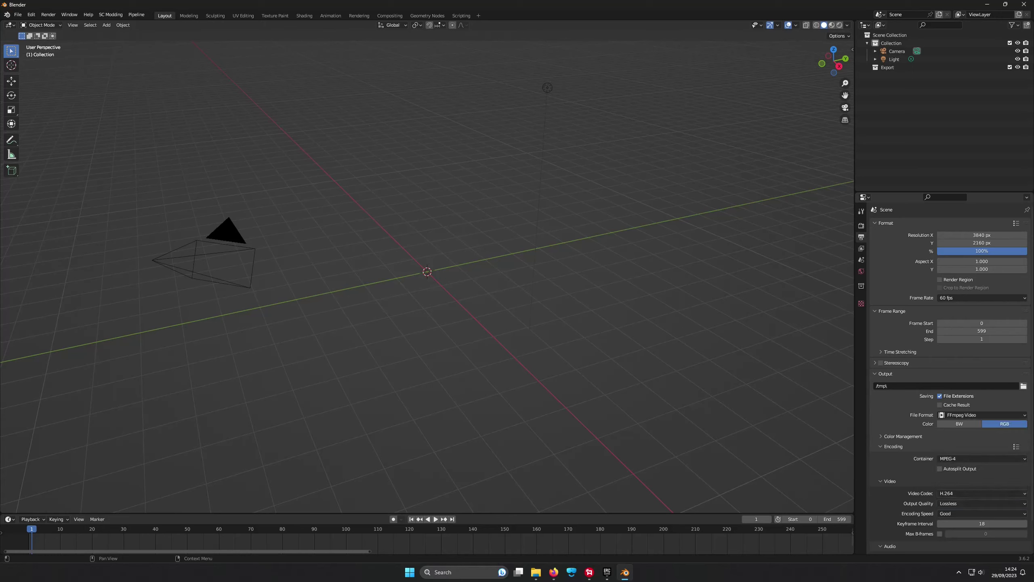
left_click(982, 513)
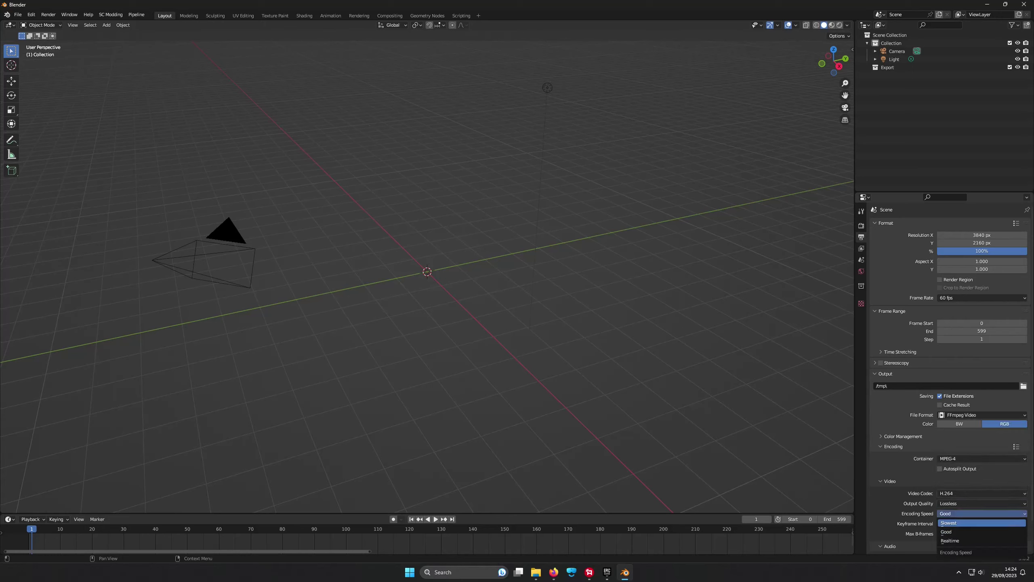
left_click(981, 523)
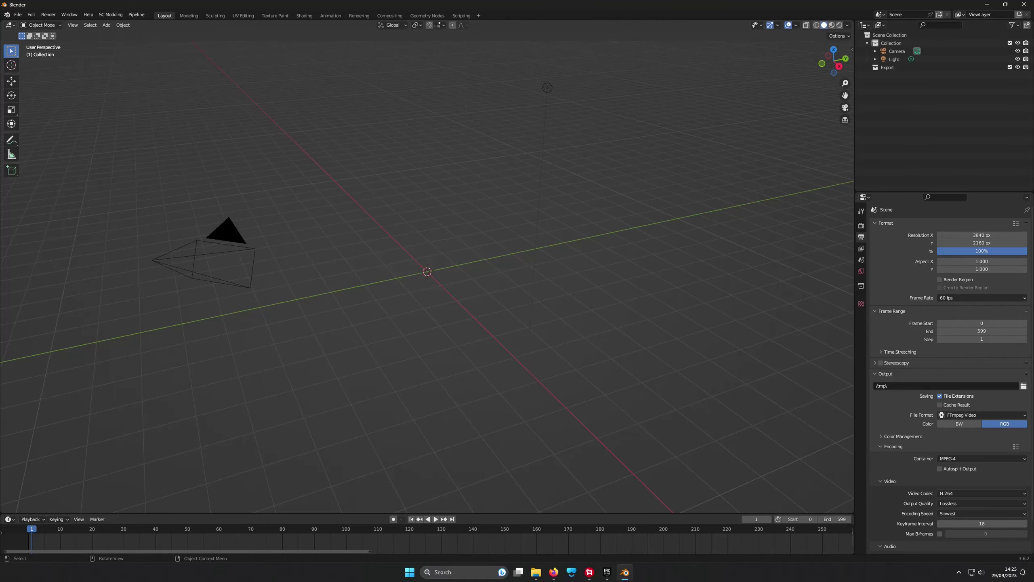
left_click(10, 25)
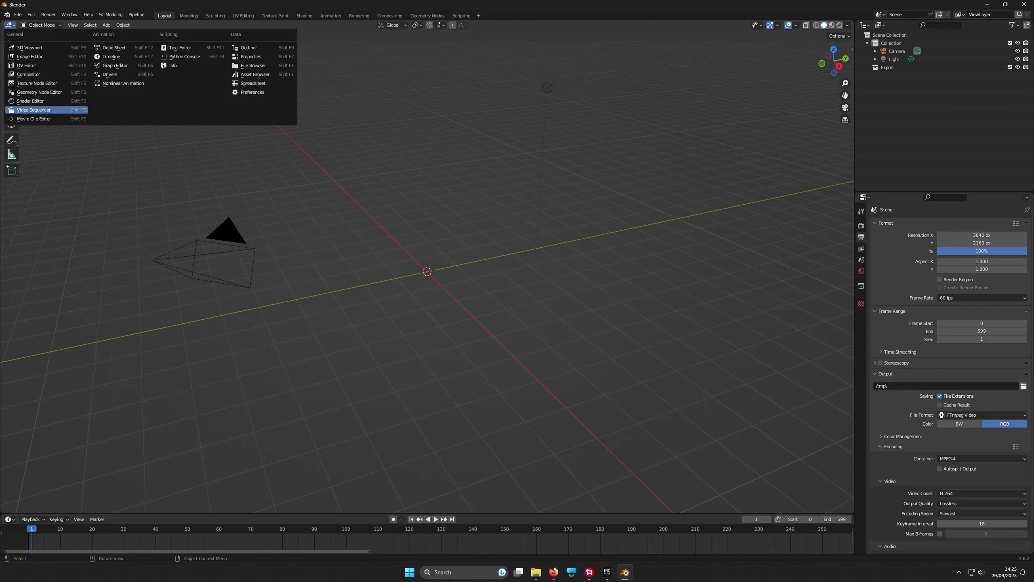
Step: Switch the editor area to the Video Sequencer and add an Image/Sequence strip
left_click(33, 109)
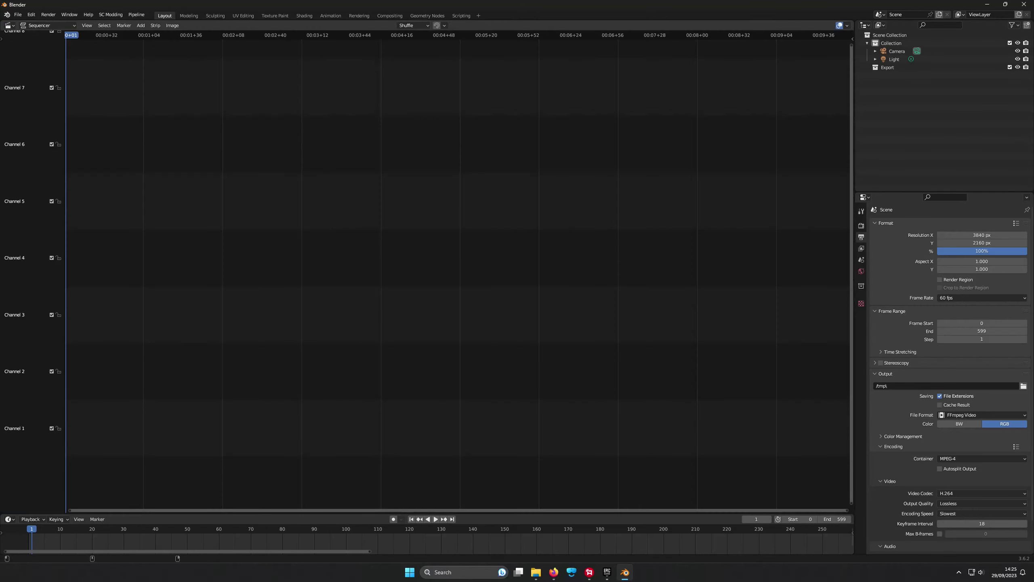
left_click(141, 25)
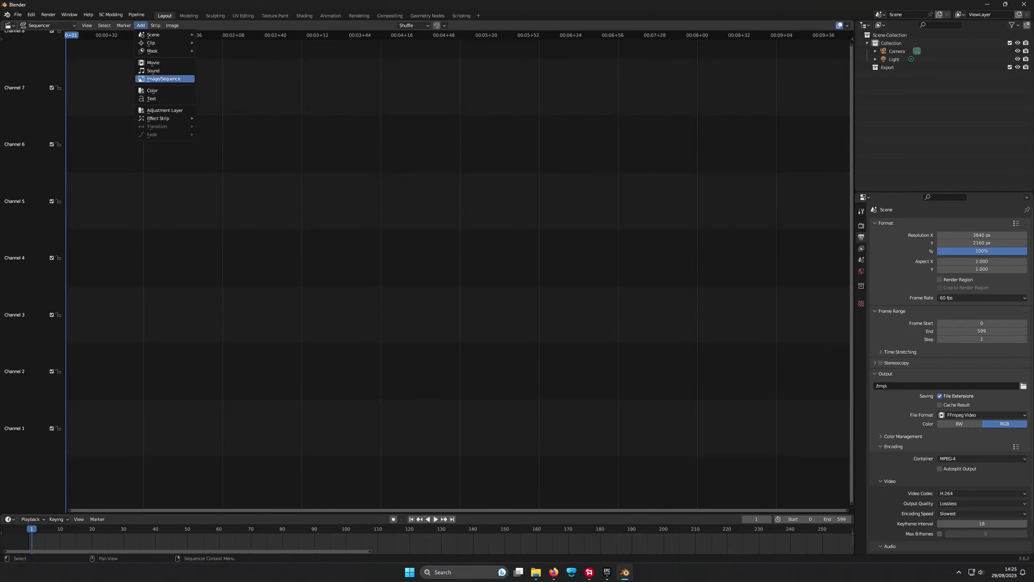
left_click(163, 79)
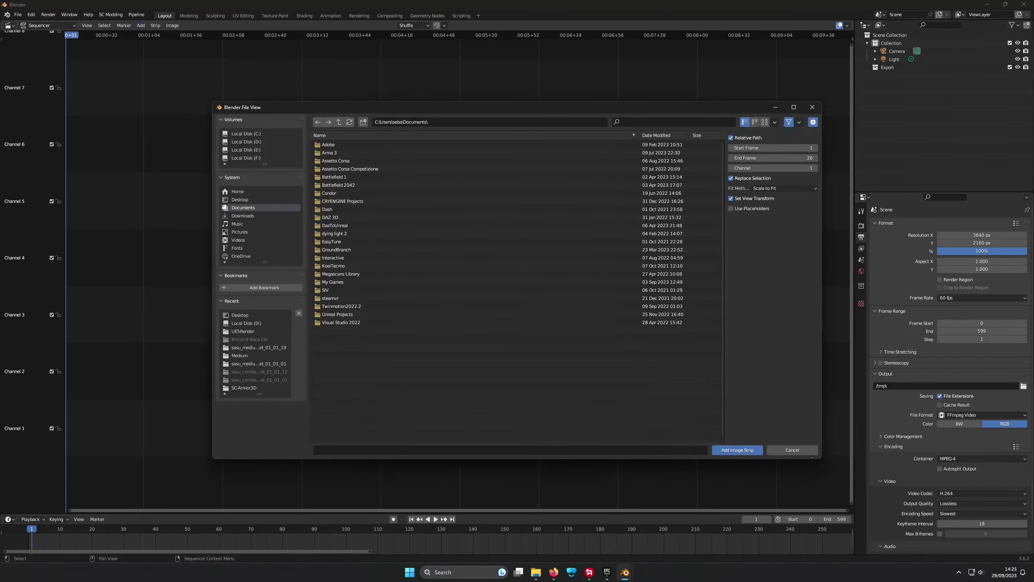
Step: Select all NewLevelSequence1 EXR frames in D:\UE5Render and add them at original size
left_click(246, 141)
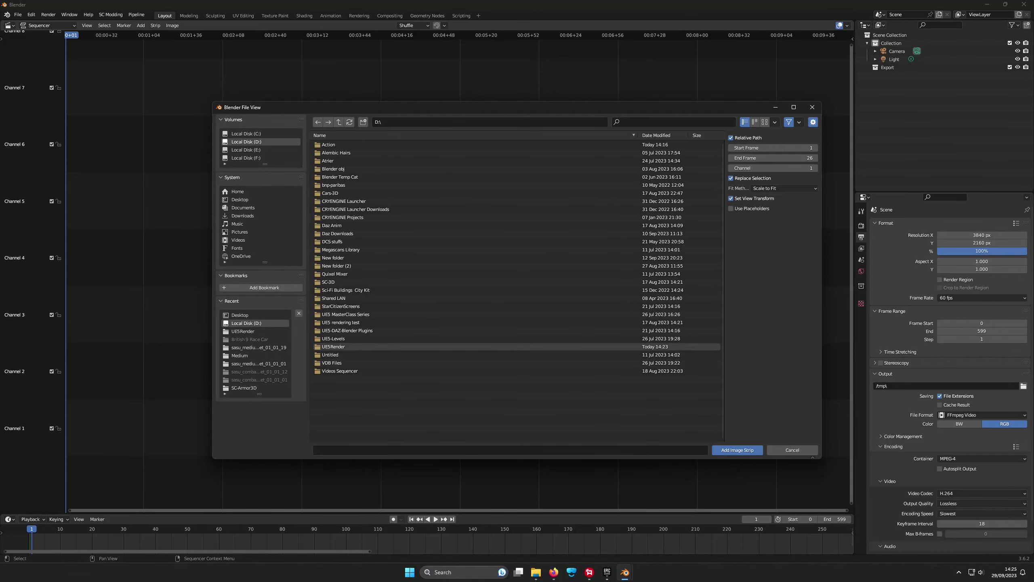
left_click(333, 346)
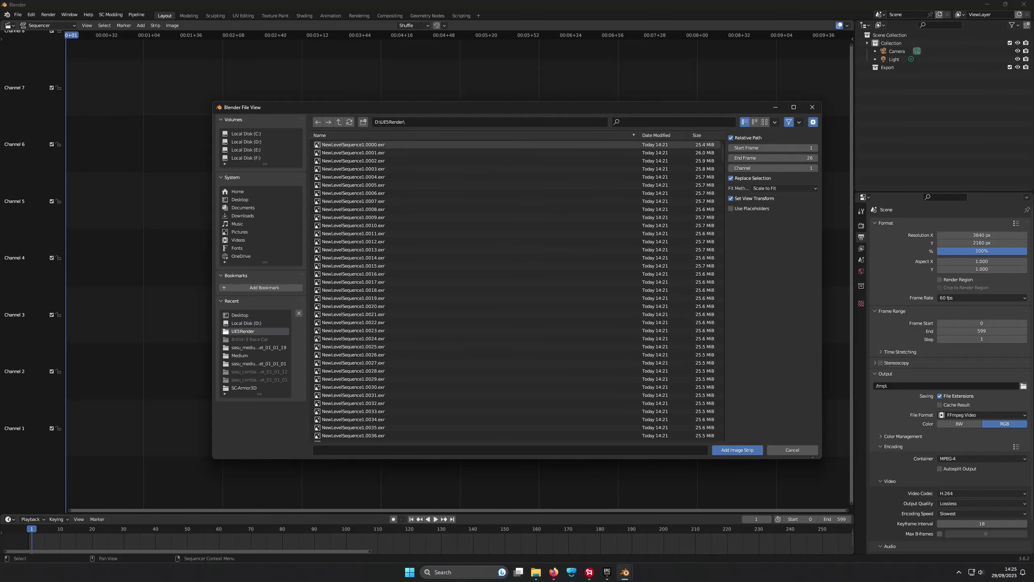
left_click(353, 144)
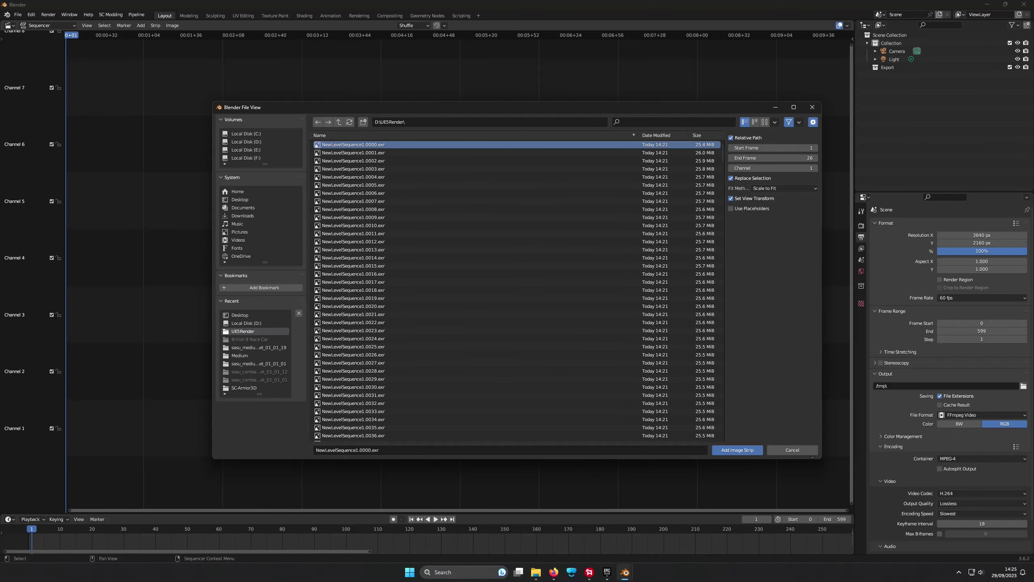
key("a")
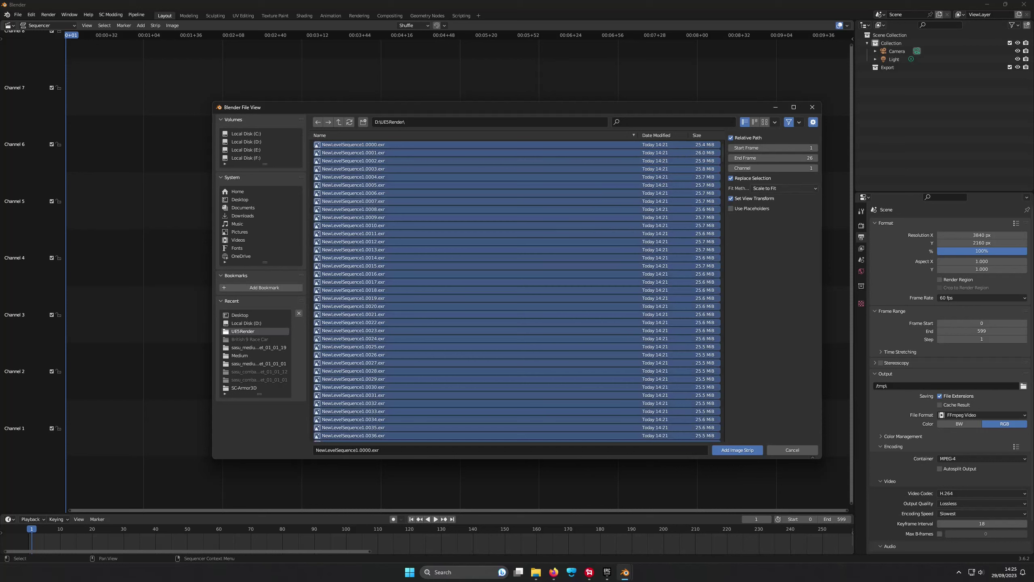
left_click(784, 188)
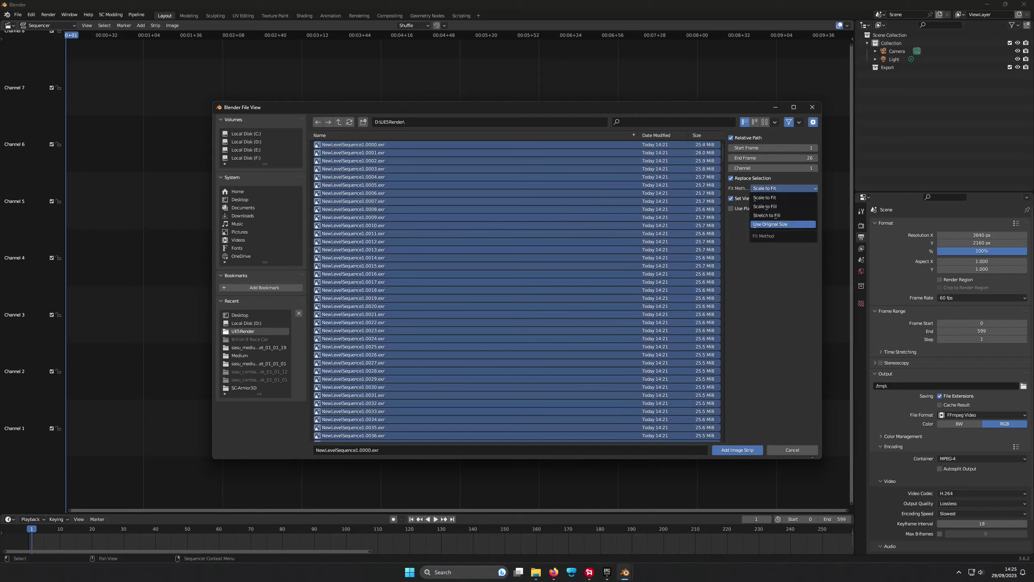
left_click(774, 224)
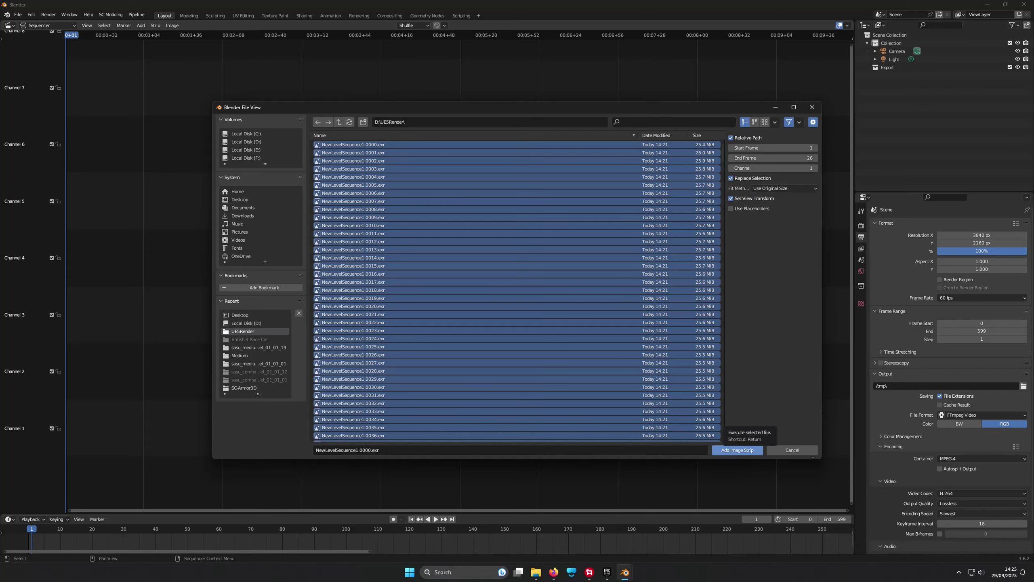
left_click(737, 450)
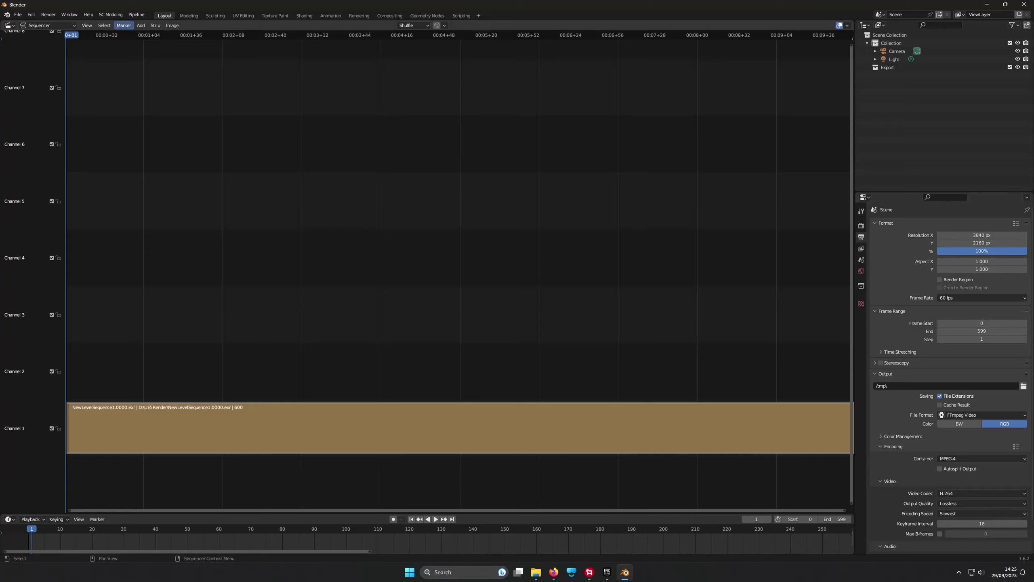
left_click(48, 14)
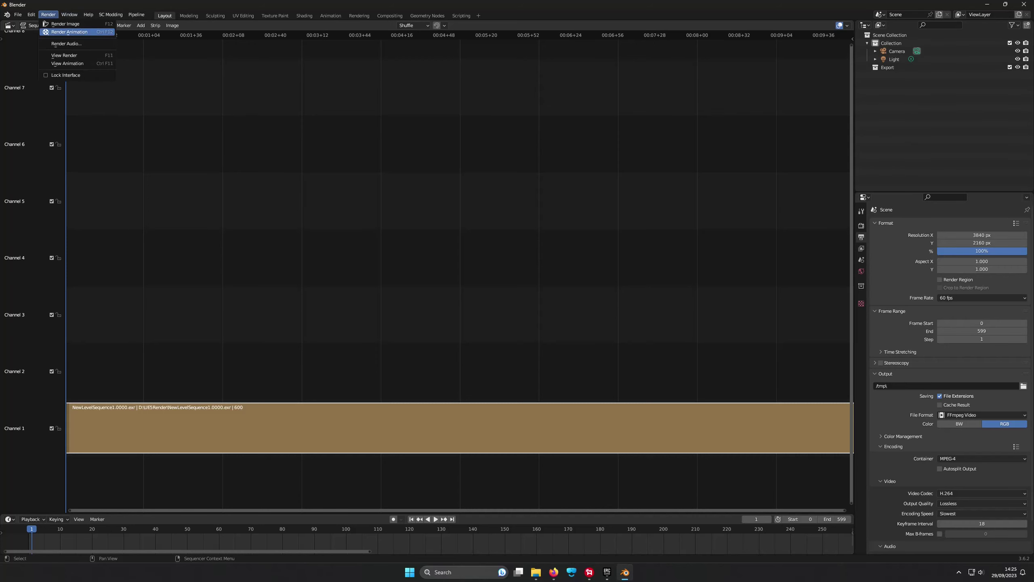
Step: Render the animation through frame 599, then close the finished render window
left_click(69, 32)
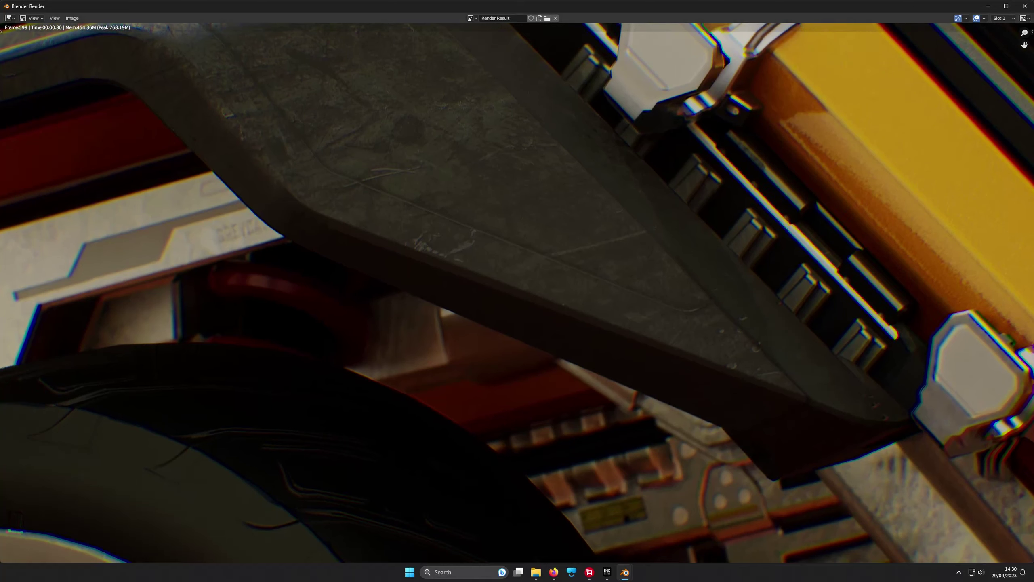
left_click(1024, 6)
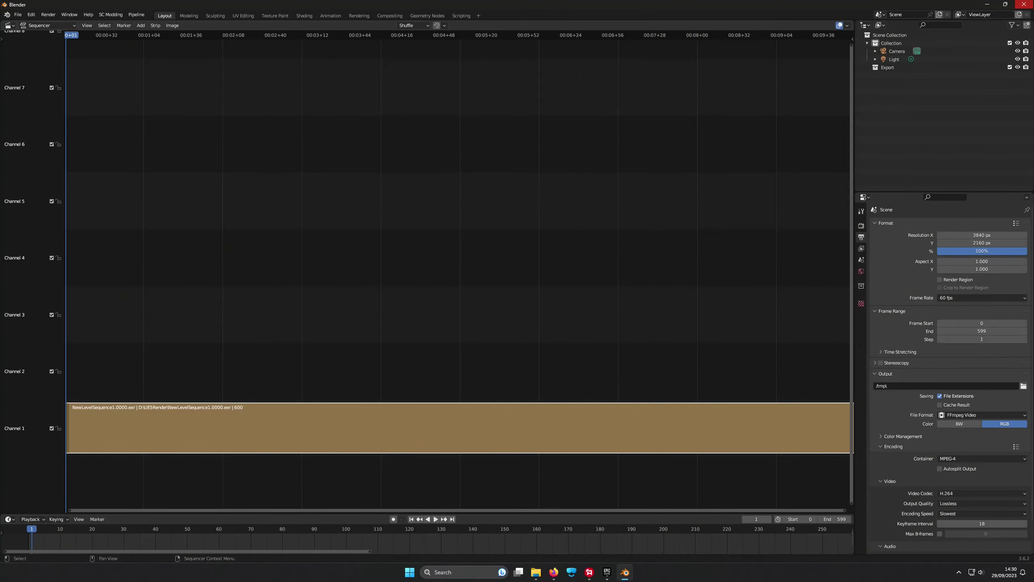
left_click(1024, 4)
Step: Confirm closing Blender and check the UE5Render folder's size in its properties
left_click(532, 299)
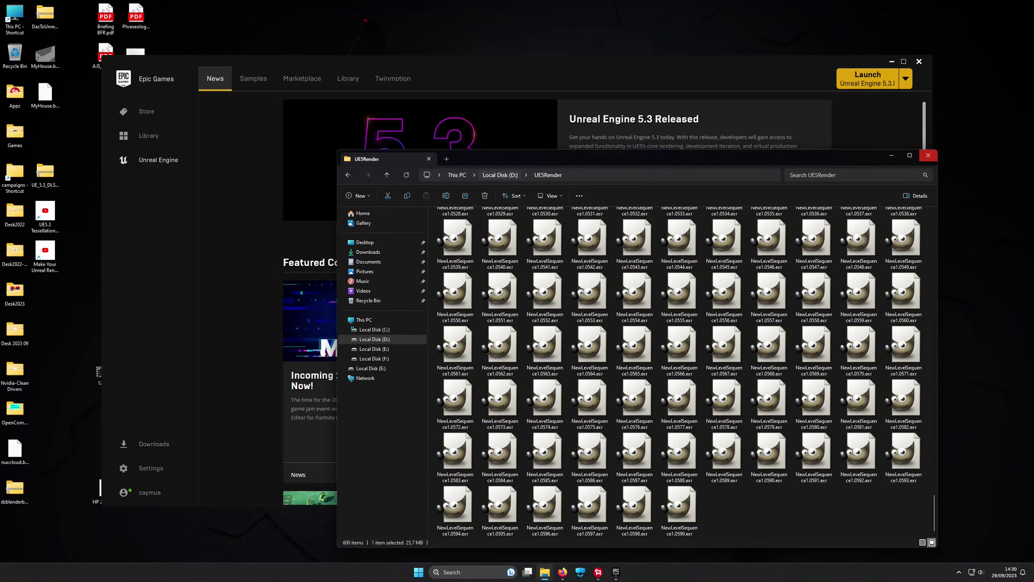
left_click(500, 175)
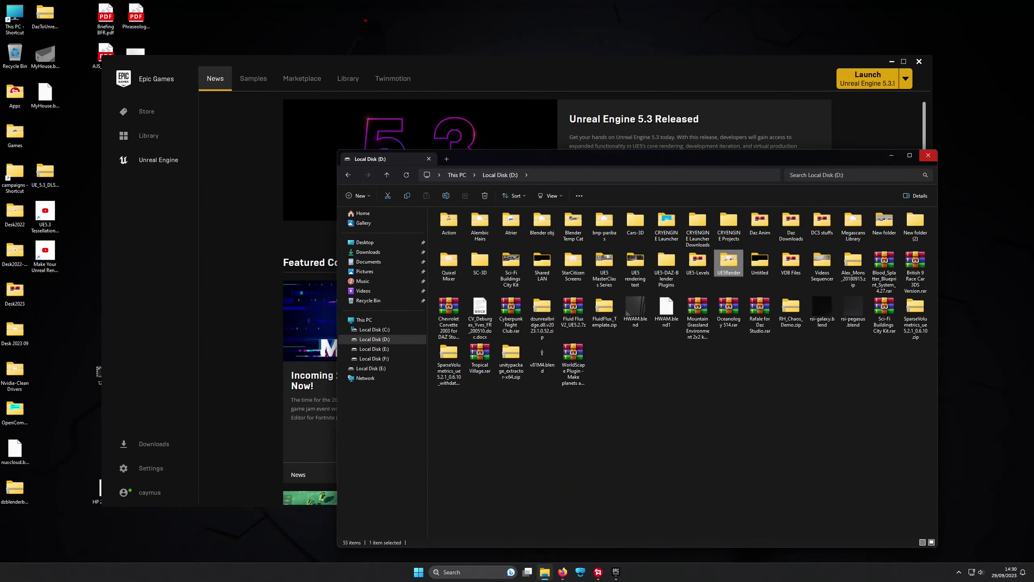
right_click(729, 263)
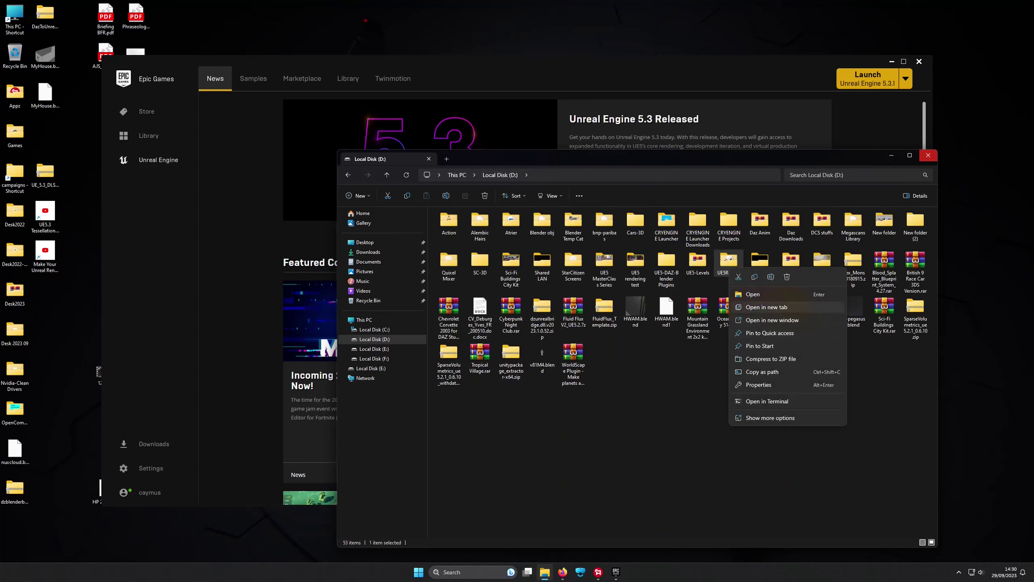
left_click(765, 384)
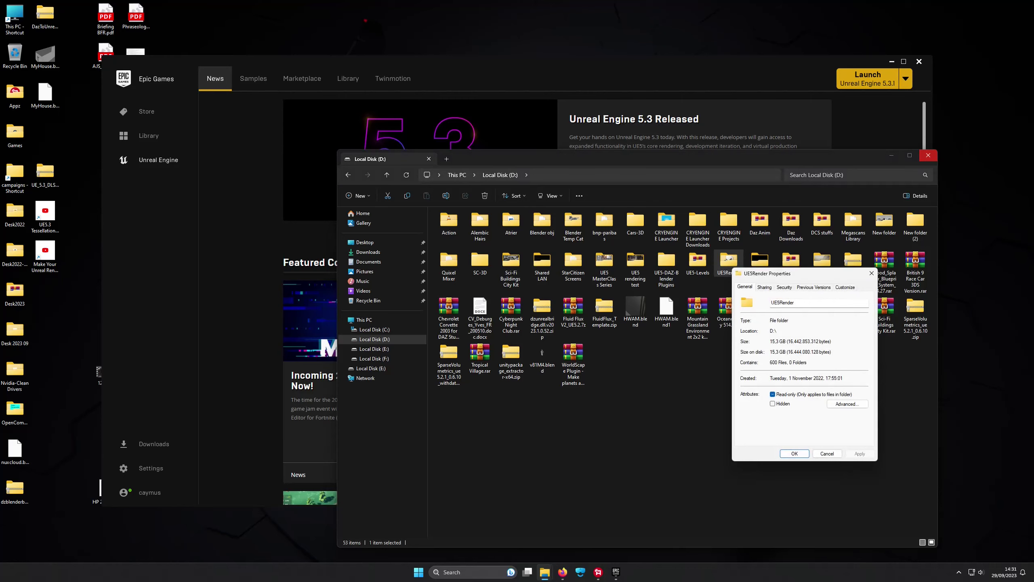
left_click(827, 454)
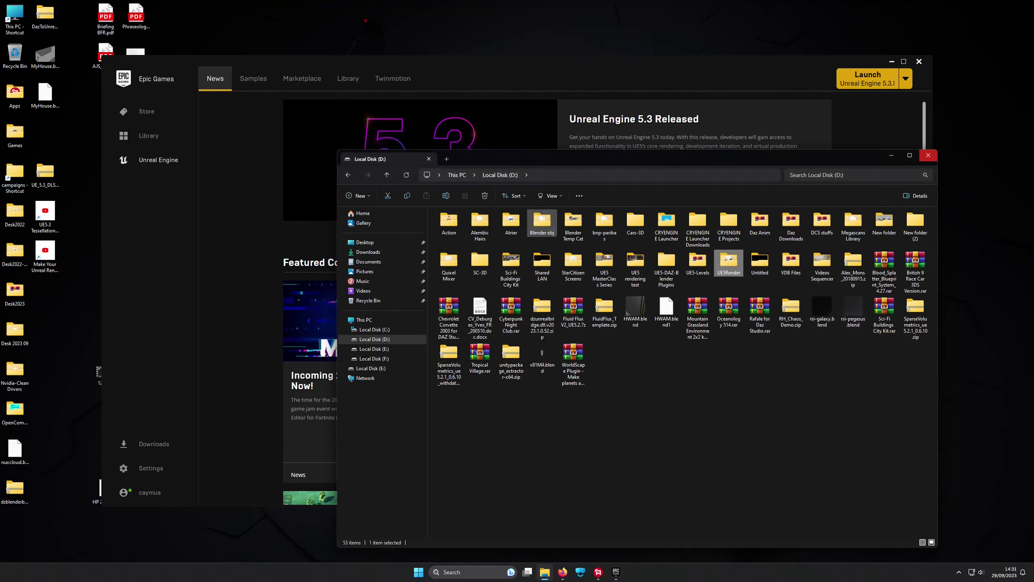
Step: Move 0000-0599.mp4 from C:\tmp onto the desktop and close that window
double_click(14, 16)
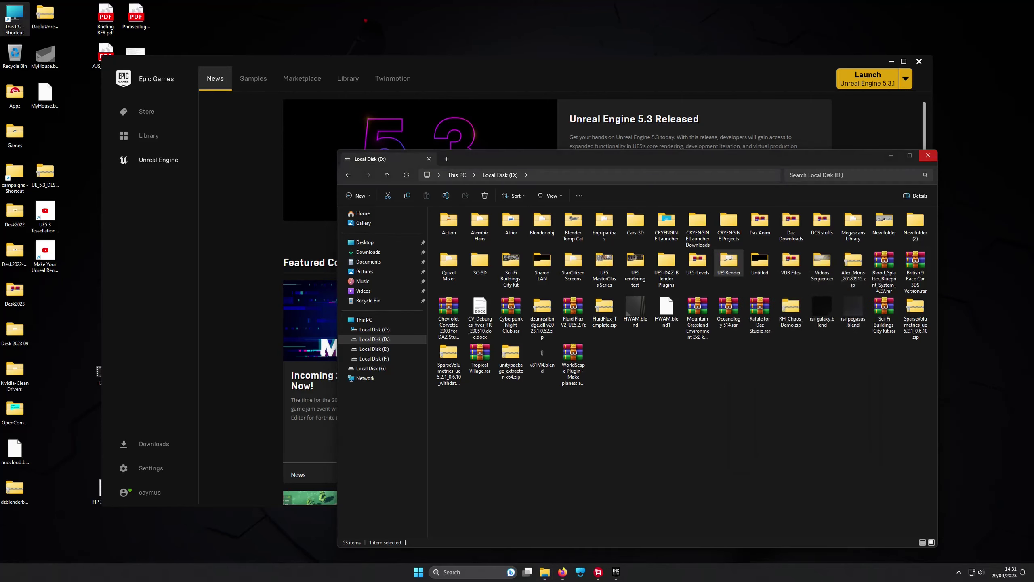
double_click(495, 241)
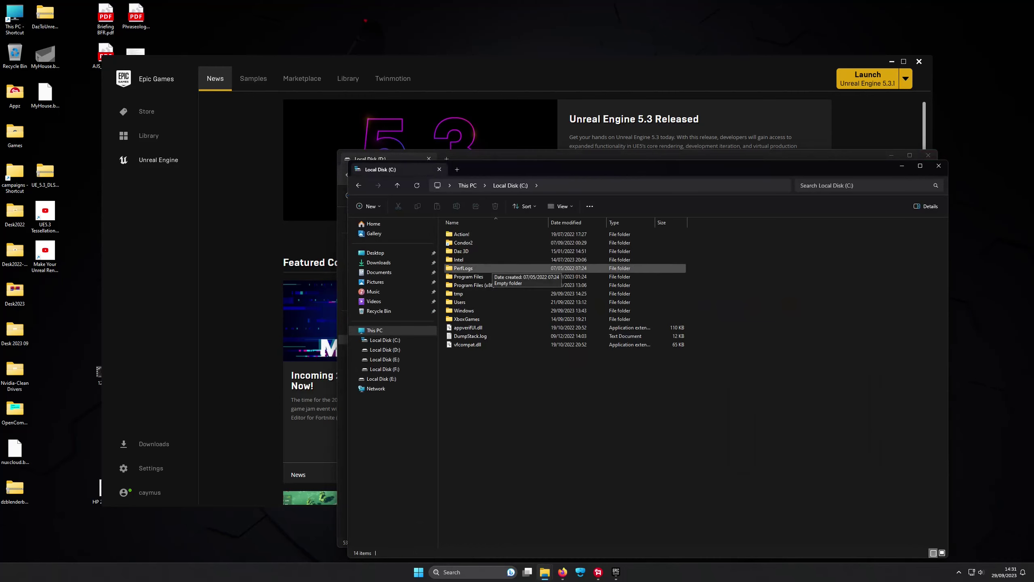
double_click(459, 293)
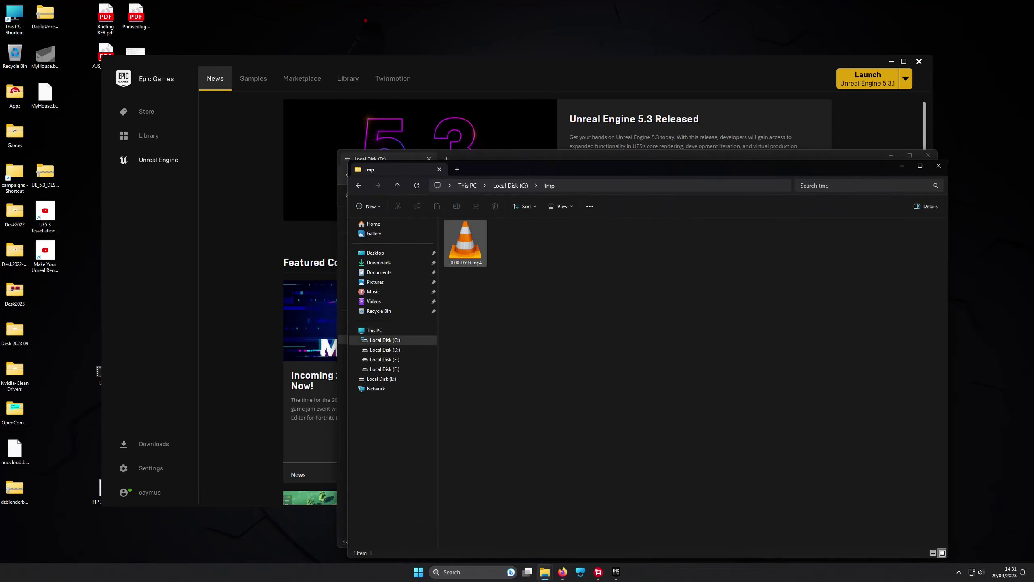
left_click(465, 244)
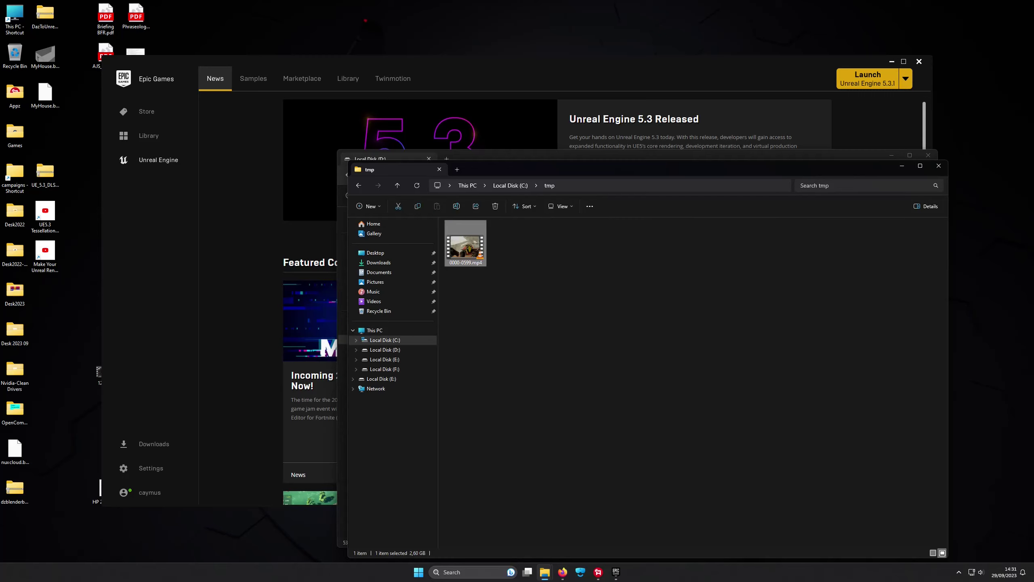
left_click_drag(465, 244, 76, 333)
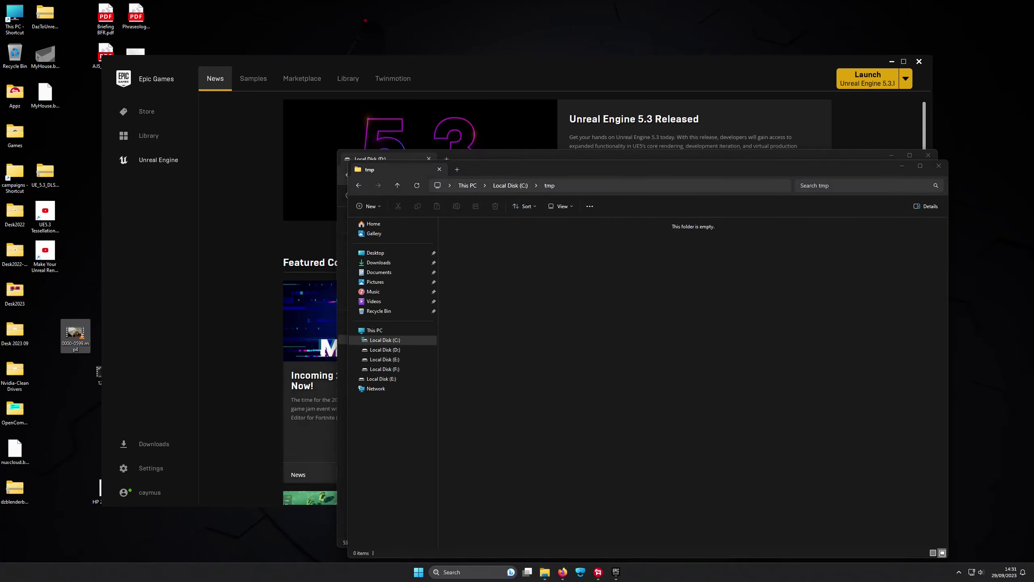
left_click(938, 165)
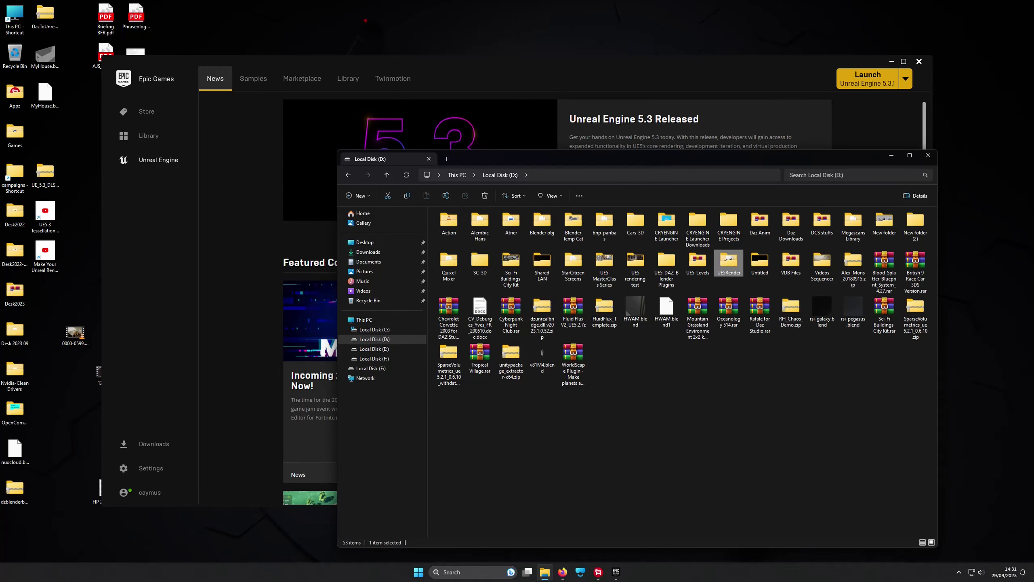
Step: Delete all 600 EXR frames, empty the Recycle Bin, close UE5Render and minimize Epic Games Launcher
key("Return")
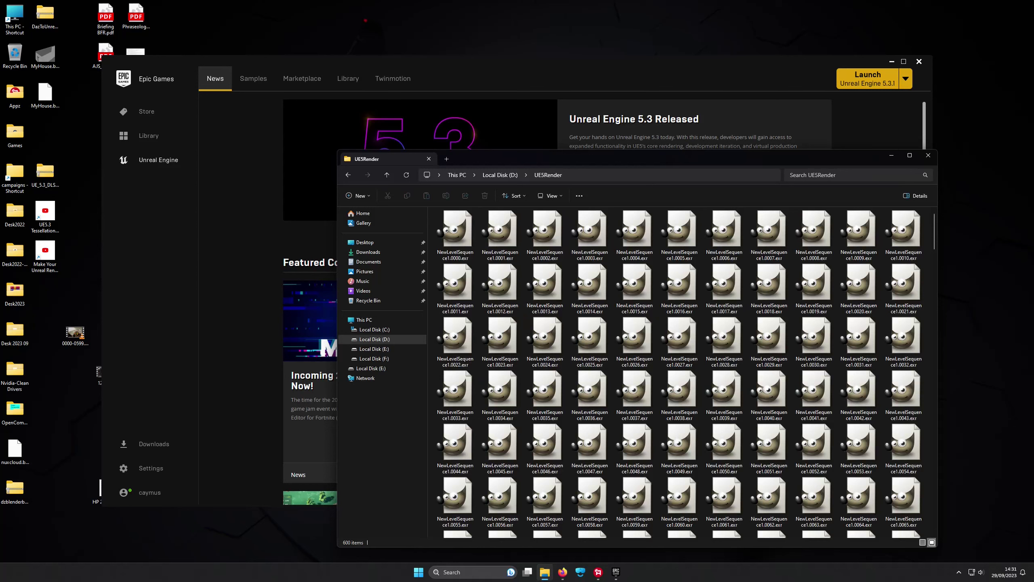
key("ctrl+a")
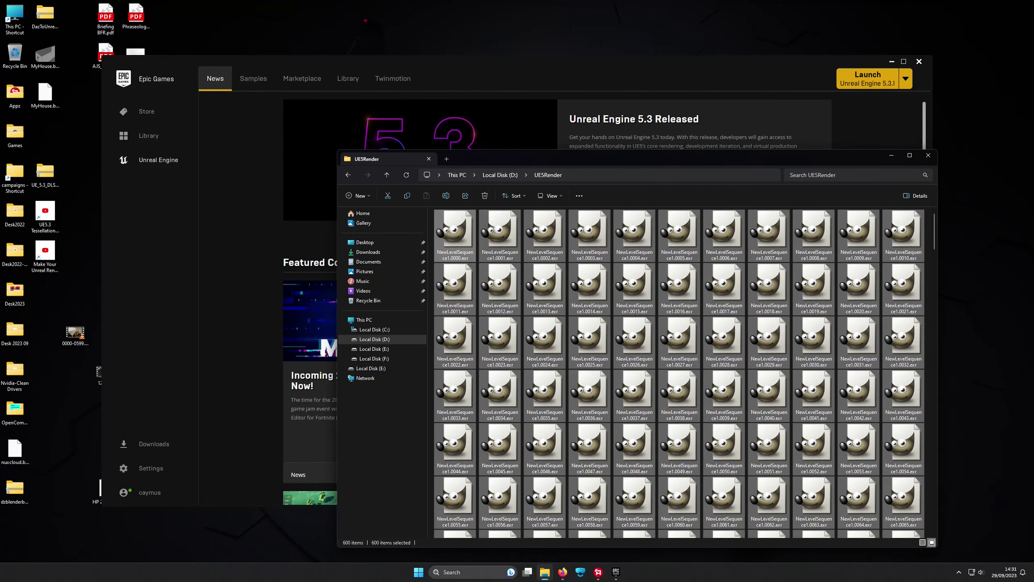
key("Delete")
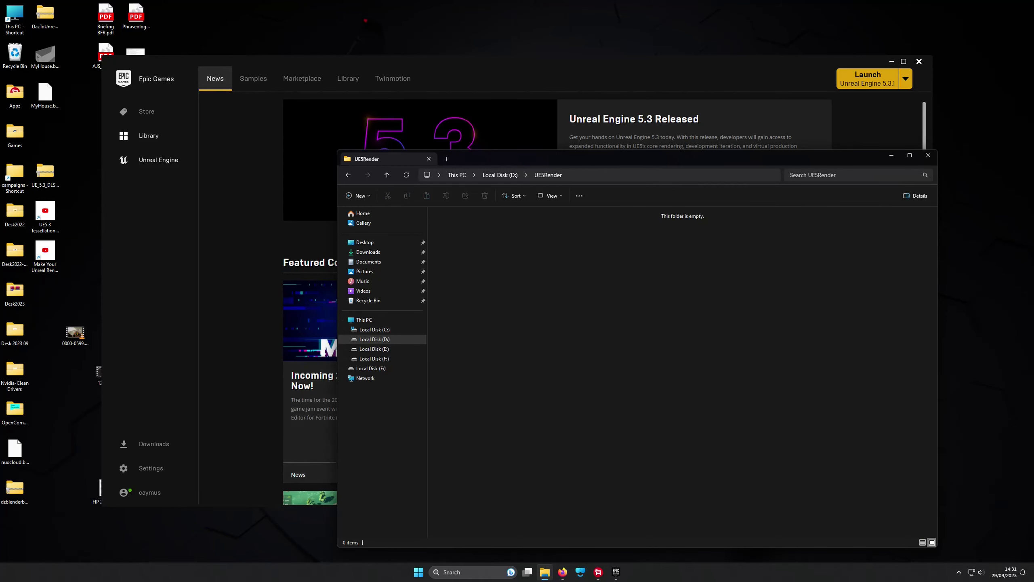
right_click(14, 57)
left_click(52, 95)
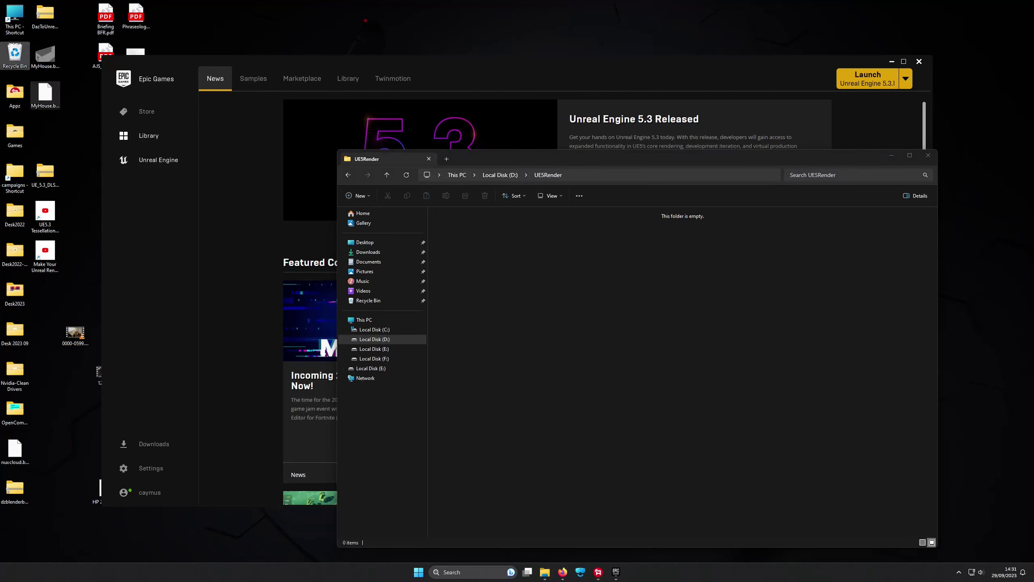
left_click(549, 293)
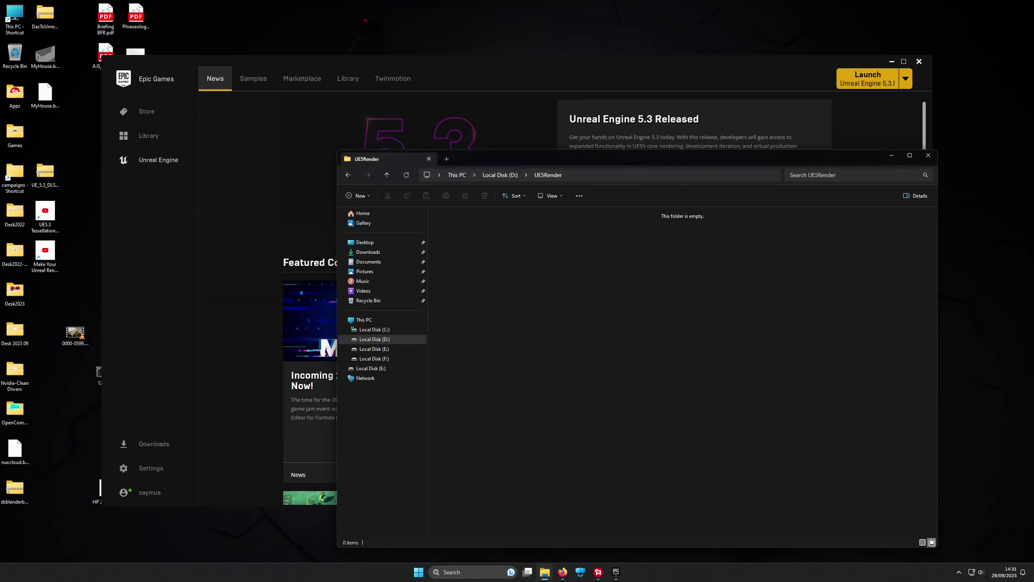
left_click(928, 155)
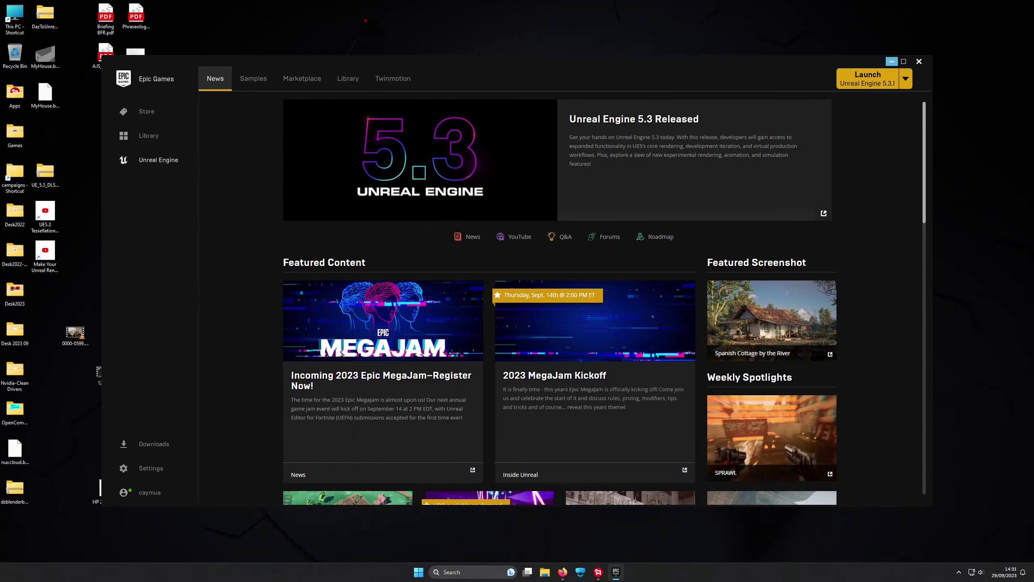
left_click(892, 61)
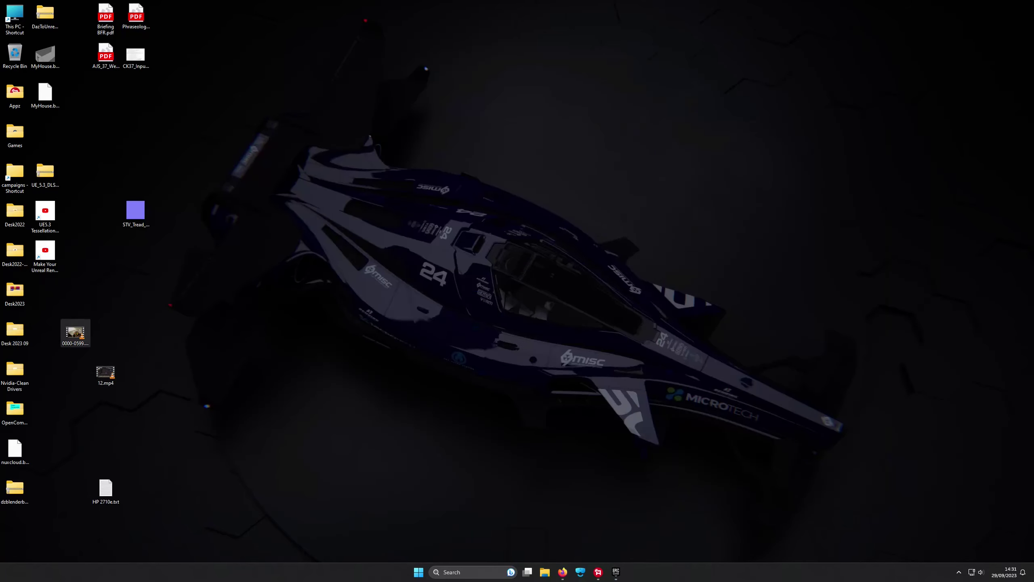
left_click(74, 332)
double_click(75, 332)
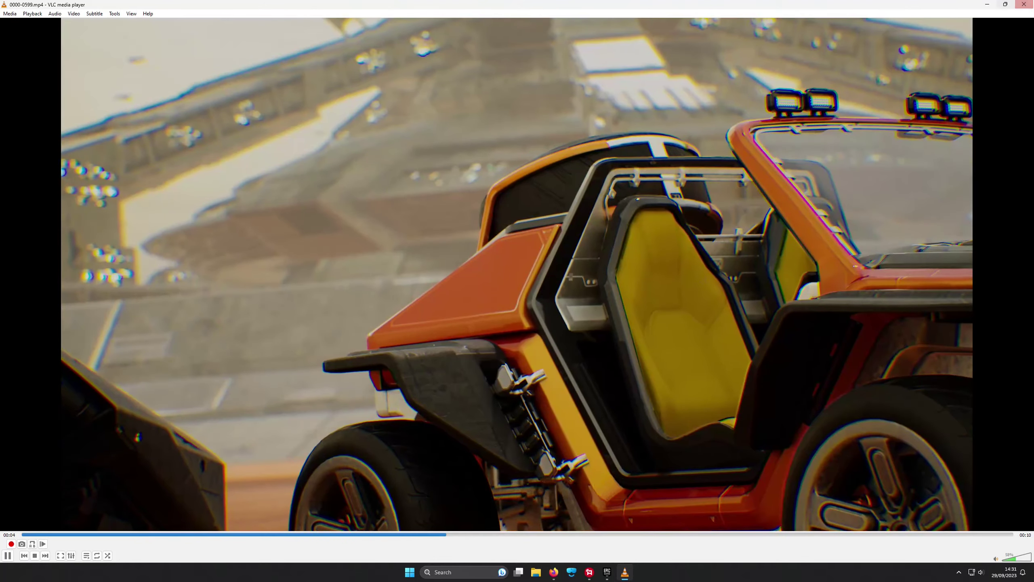
left_click(1024, 4)
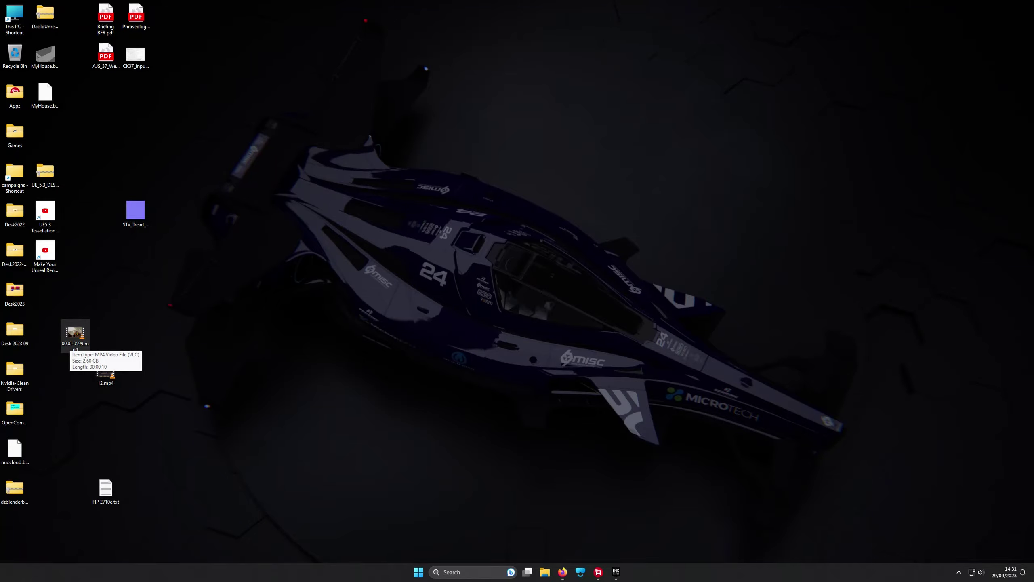
Step: Launch Shotcut from Appz and put 0000-0599.mp4 in the playlist and on track V1
double_click(15, 92)
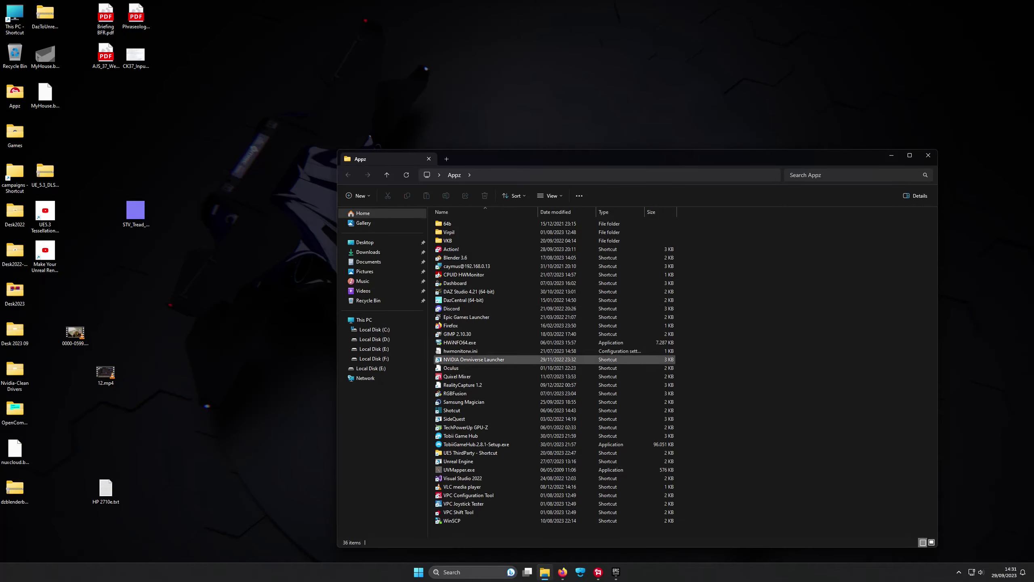
double_click(451, 410)
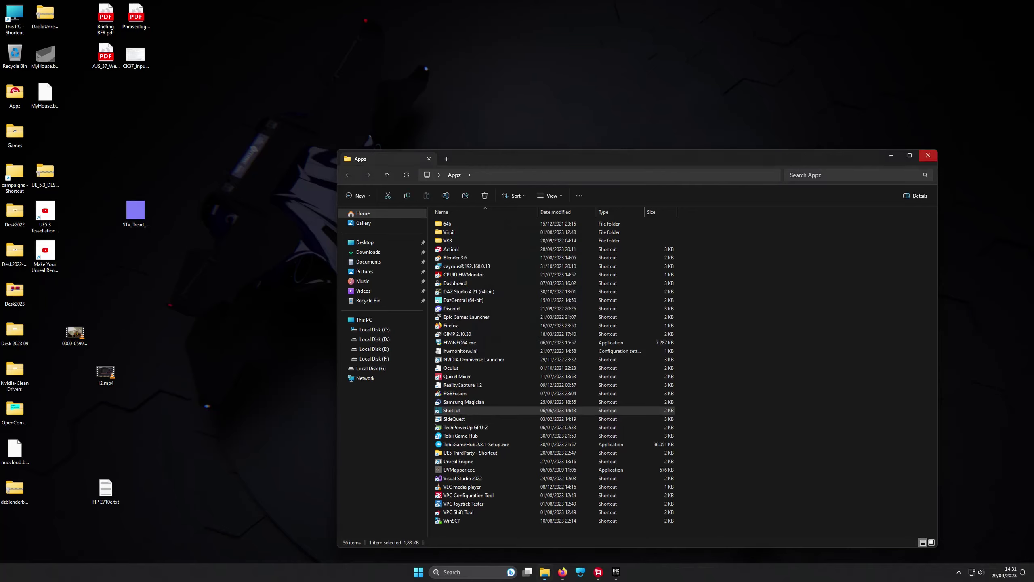
left_click(928, 155)
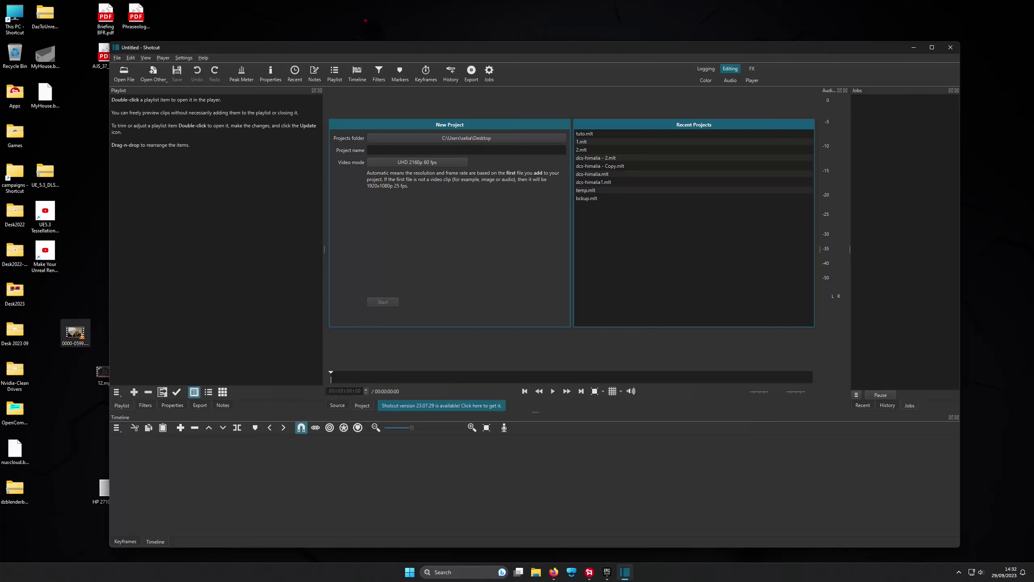
left_click_drag(75, 332, 190, 230)
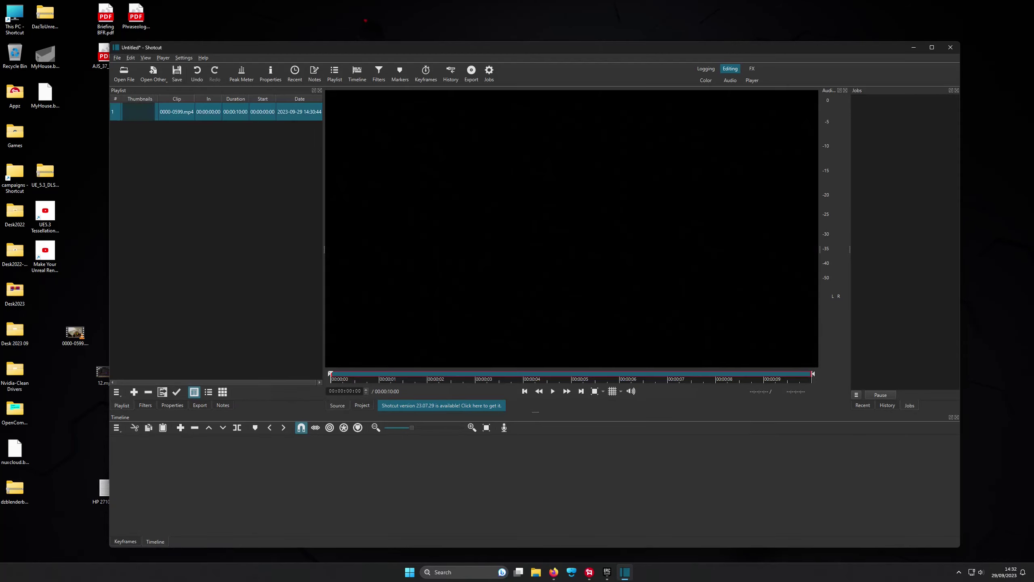
left_click_drag(135, 116, 187, 468)
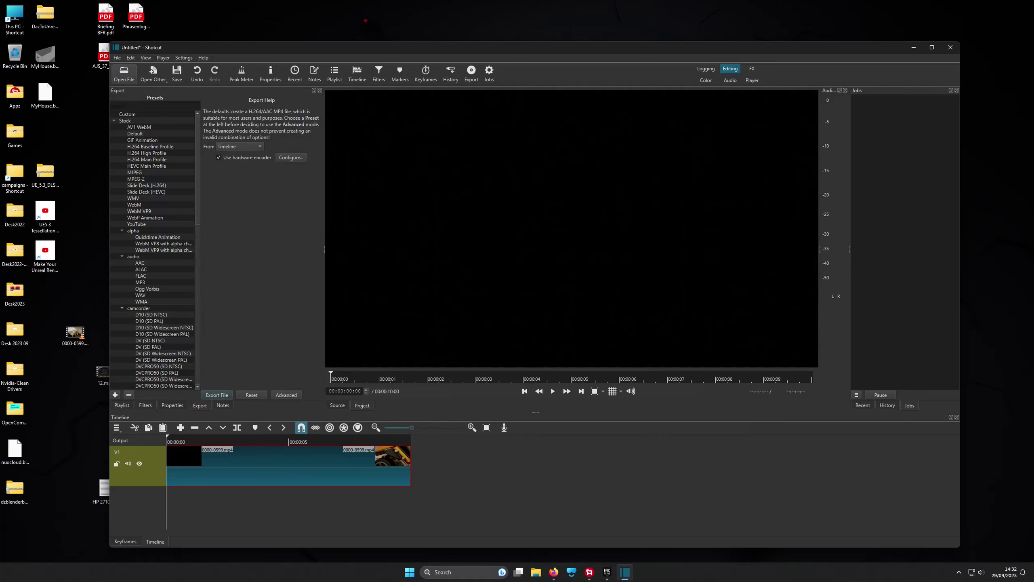
Step: Choose the H.264 High Profile preset with Lanczos interpolation
left_click(147, 153)
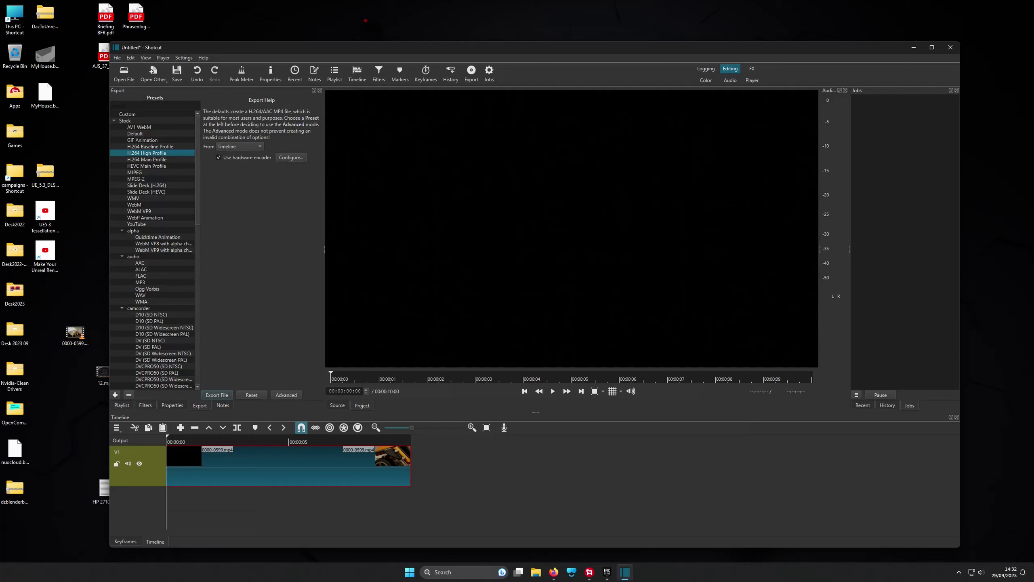
left_click(286, 395)
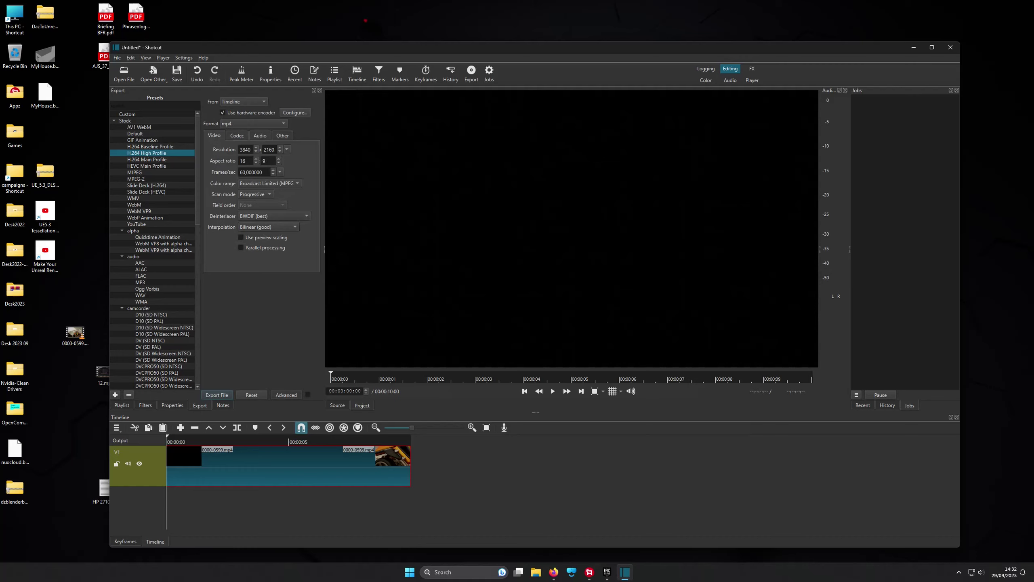
left_click(267, 227)
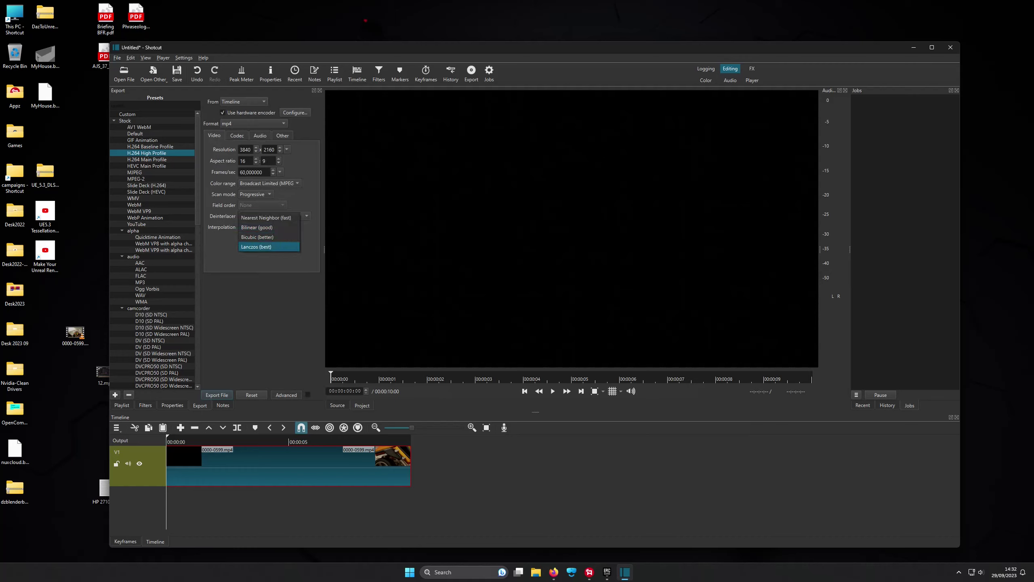
left_click(261, 246)
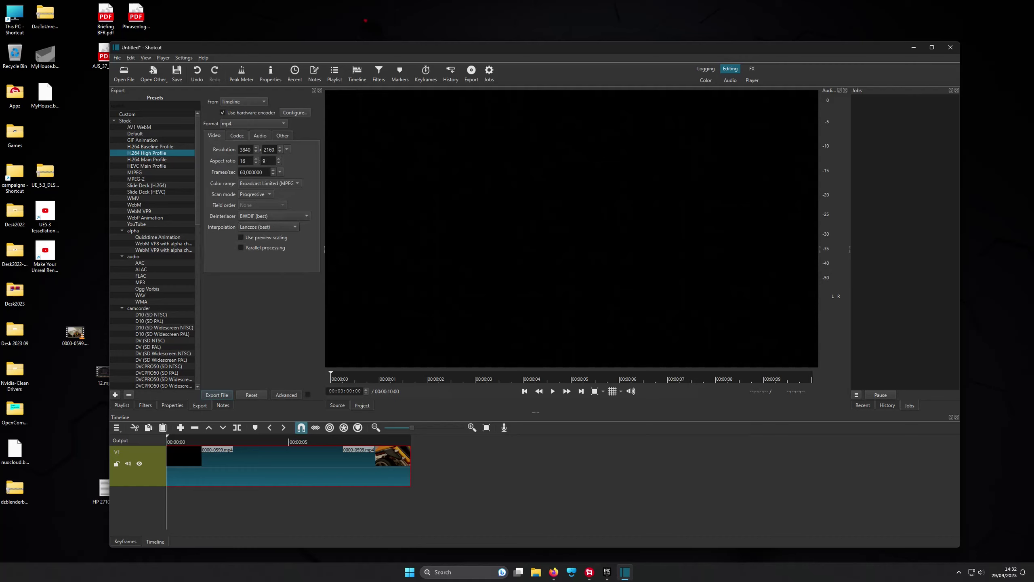
Step: Set codec quality to 100 and open the Export File save dialog
left_click(236, 135)
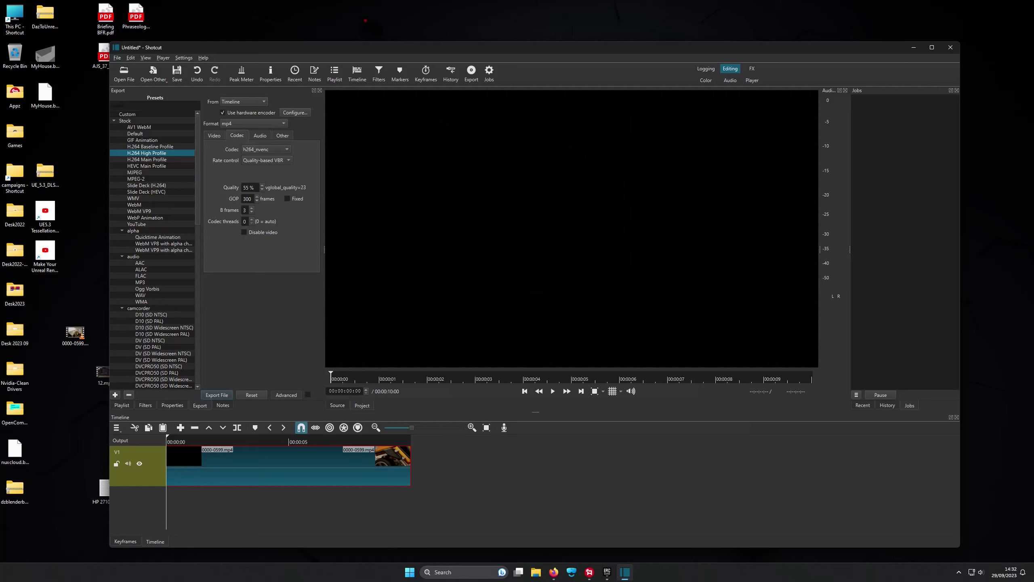
double_click(245, 187)
type("100")
double_click(247, 188)
key("Return")
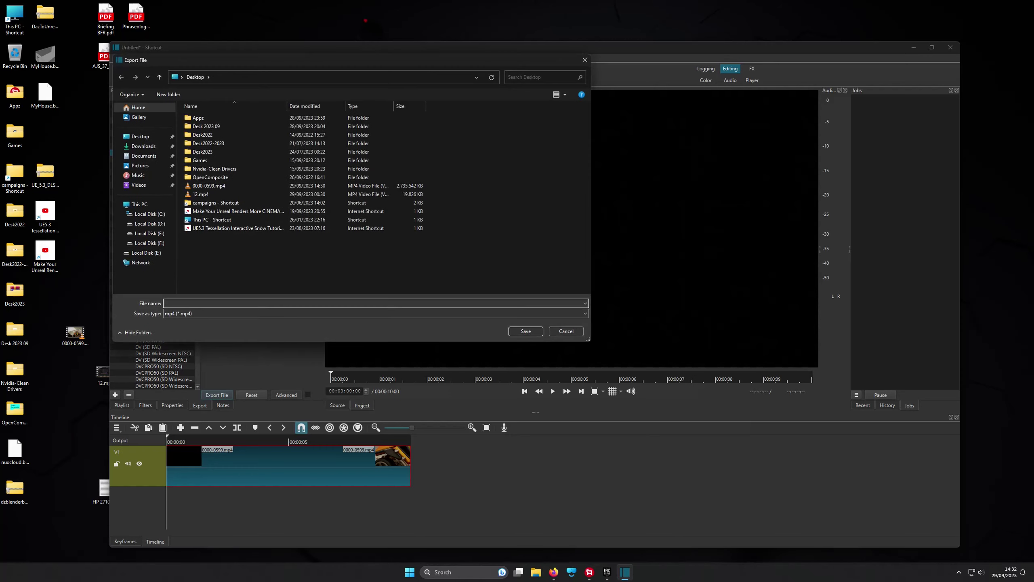
Step: Name the Shotcut export 1rstvideo on the Desktop and start the export job
type("1")
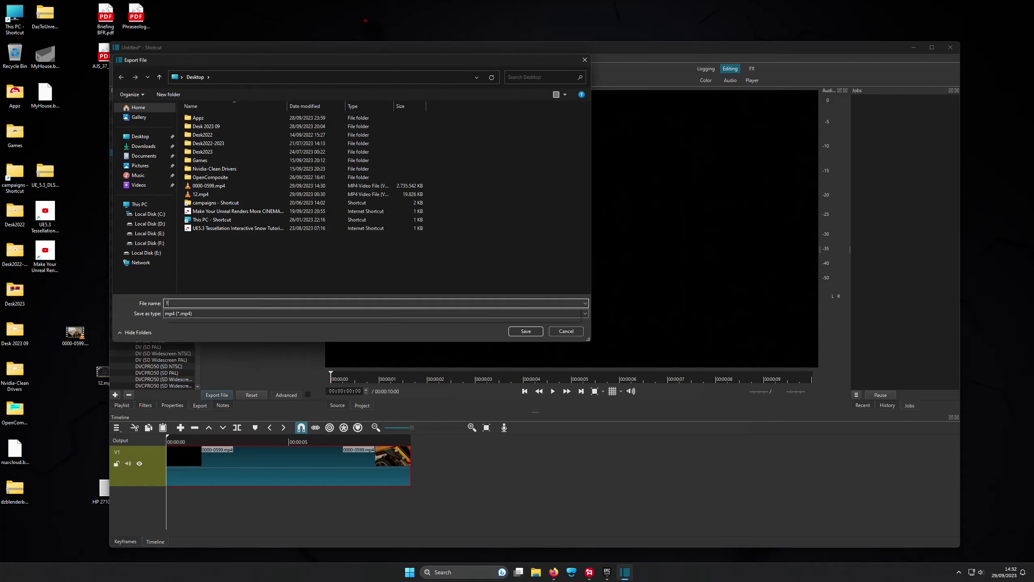
type("rstvideo")
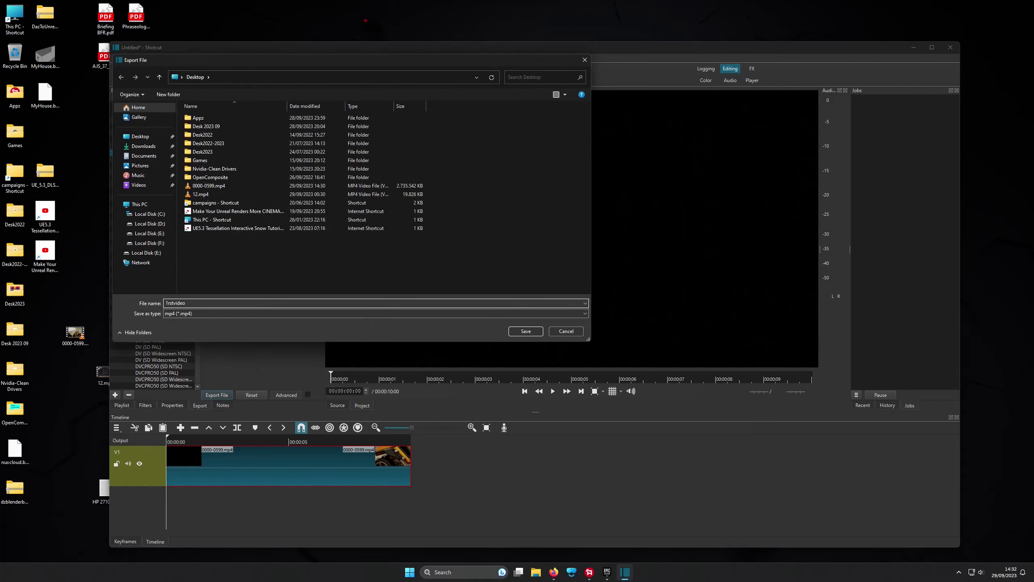
key("Return")
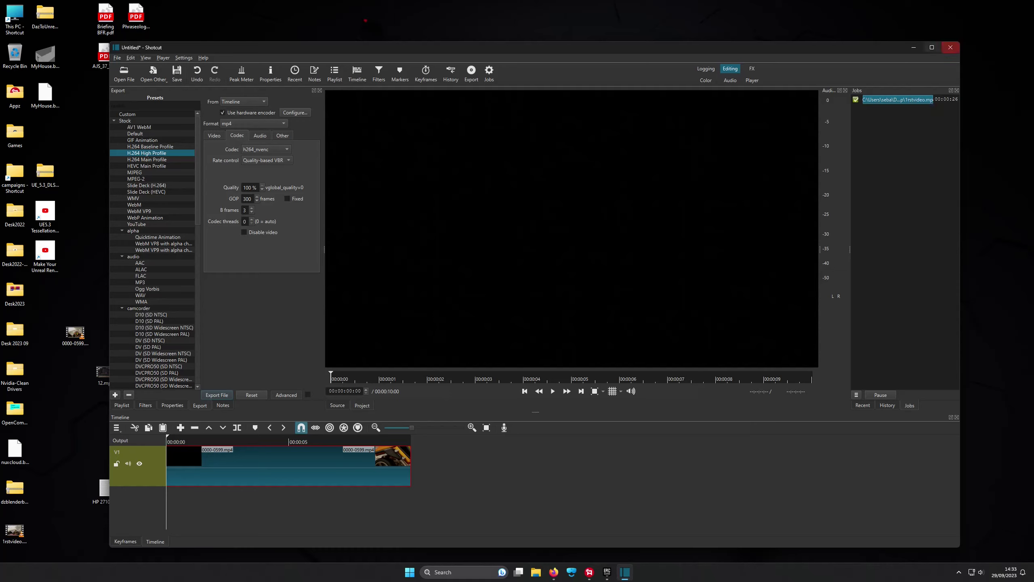
Step: Quit Shotcut without saving the project and place 1rstvideo.mp4 beside 0000-0599.mp4 on the desktop
left_click(950, 47)
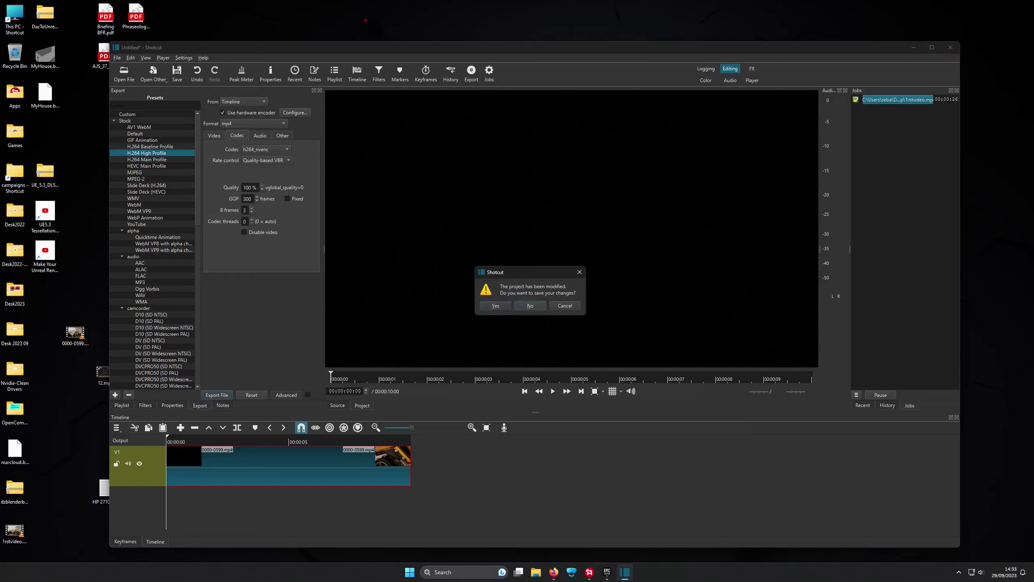
left_click(530, 306)
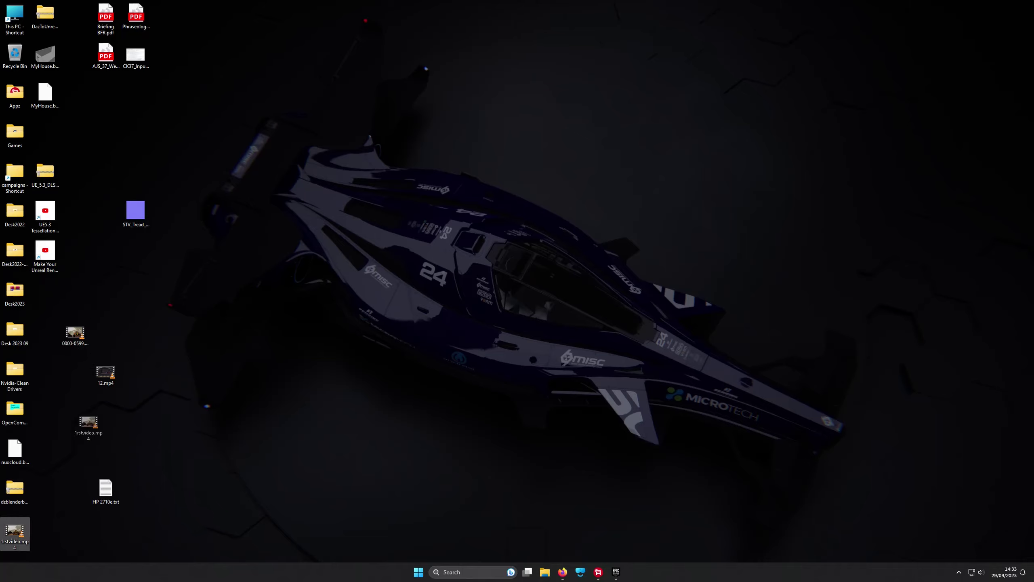
left_click_drag(14, 531, 105, 336)
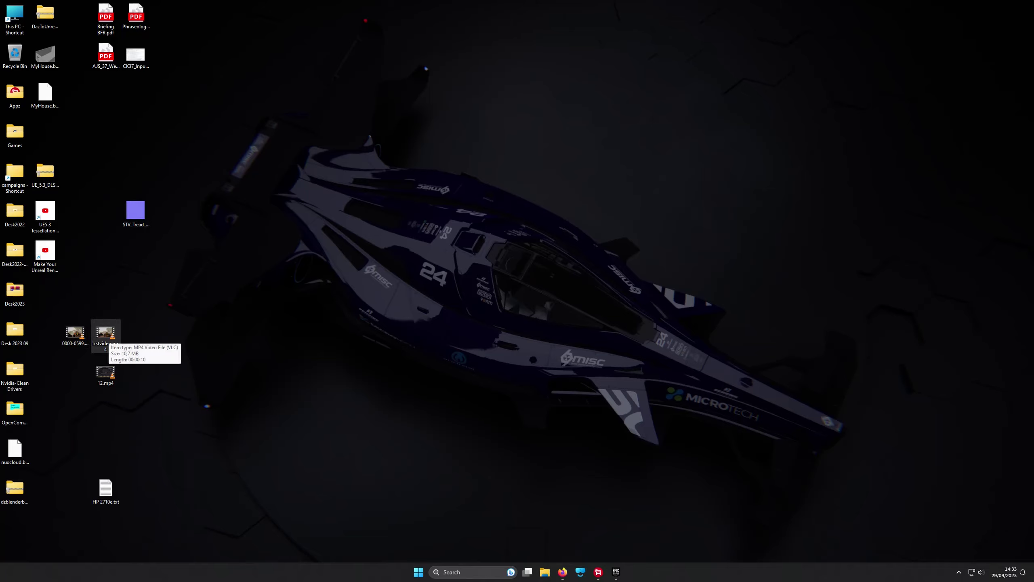
Step: Play 1rstvideo.mp4 full screen in VLC, then close the player and play it again
key("Return")
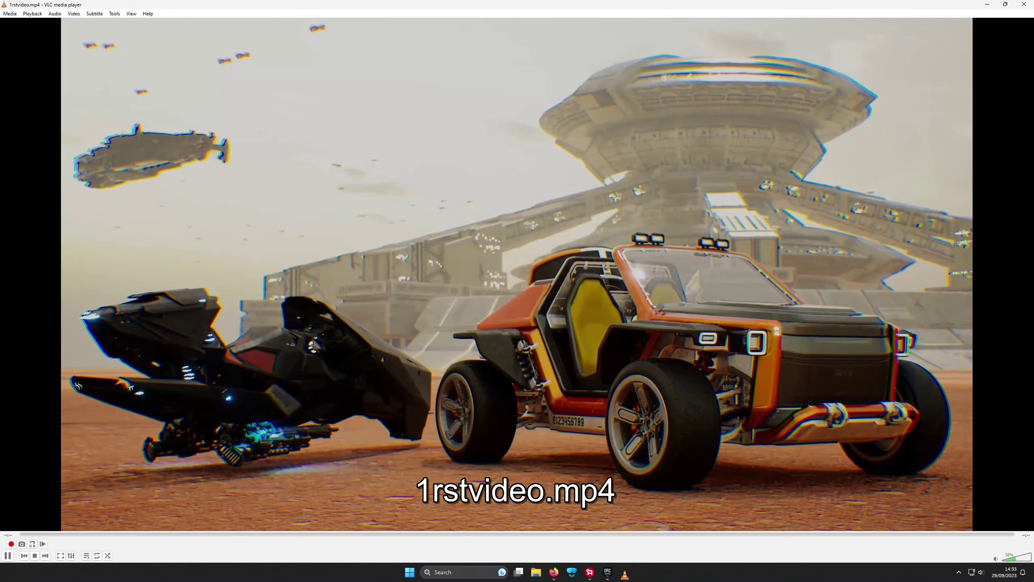
key("f")
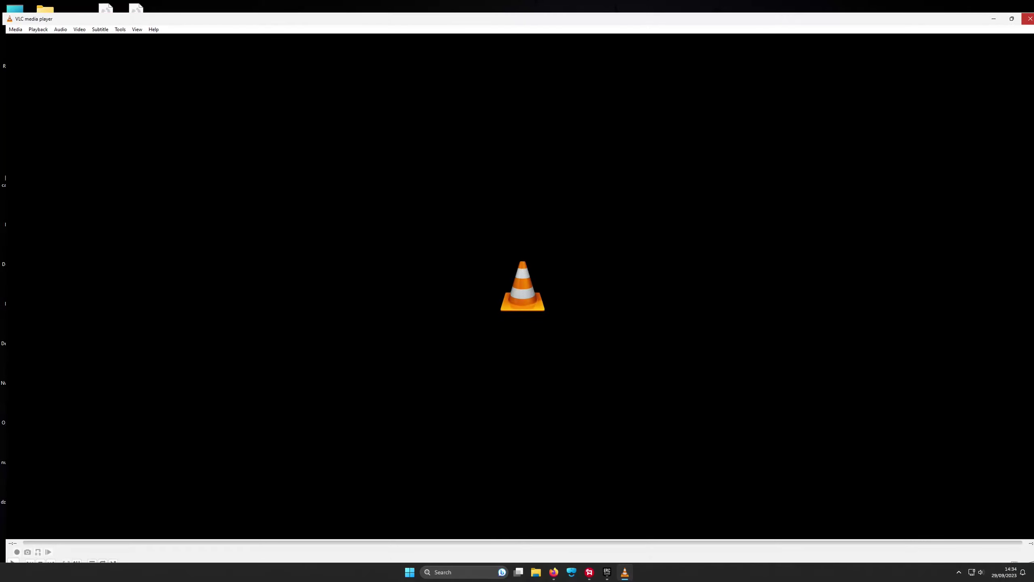
left_click(1031, 18)
key("Return")
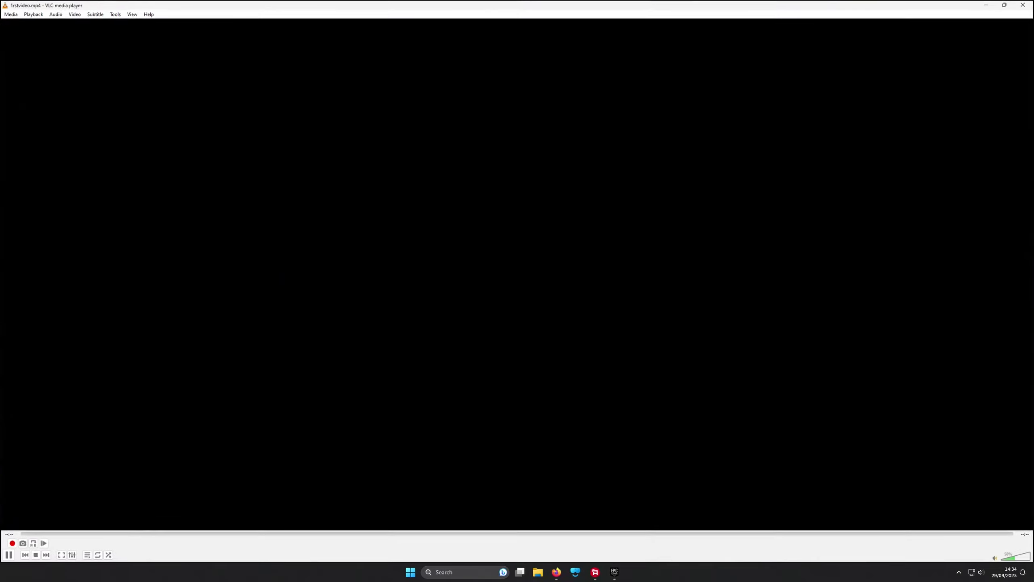